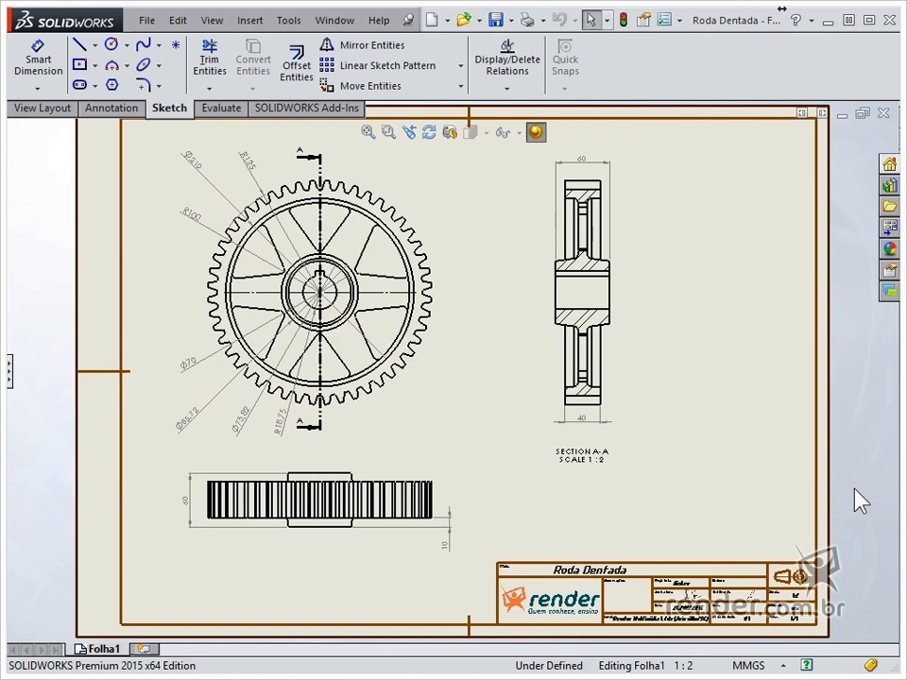
Save the drawing as Roda Dentada.DWG in Dwg format, exporting only the entities on visible layers.
click(143, 22)
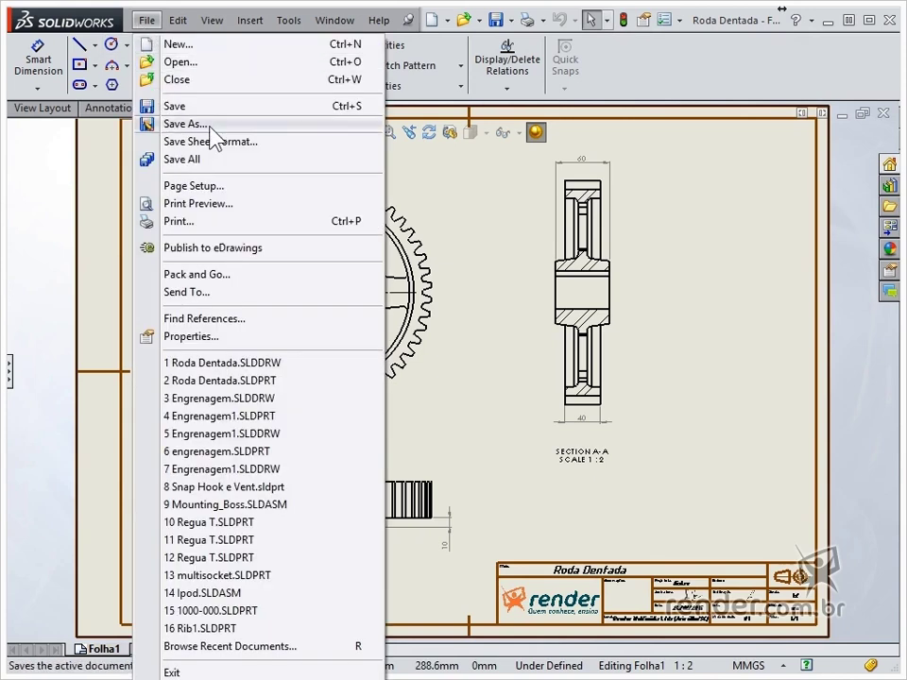
click(151, 125)
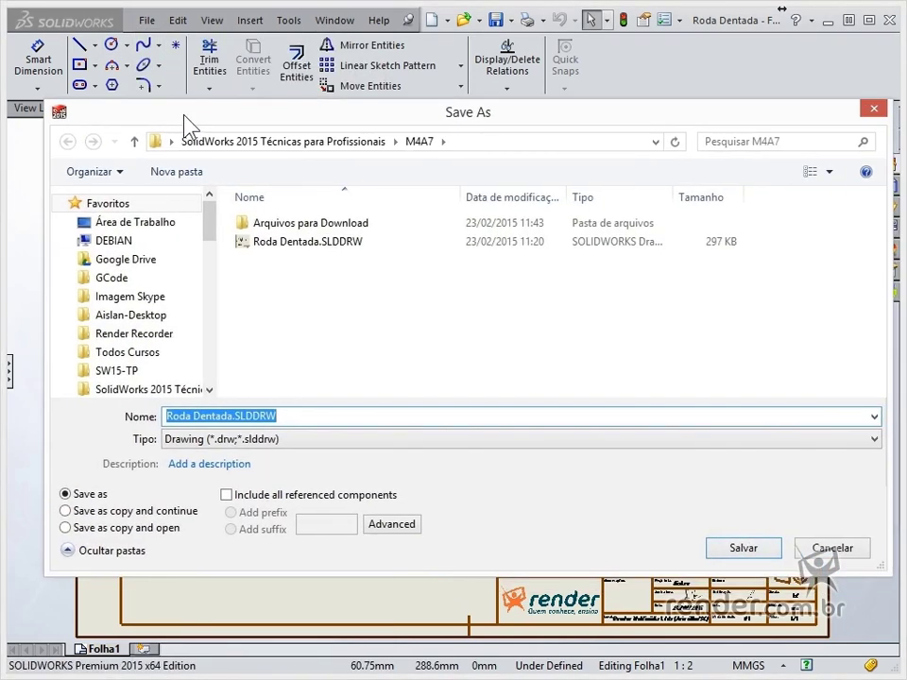
click(242, 438)
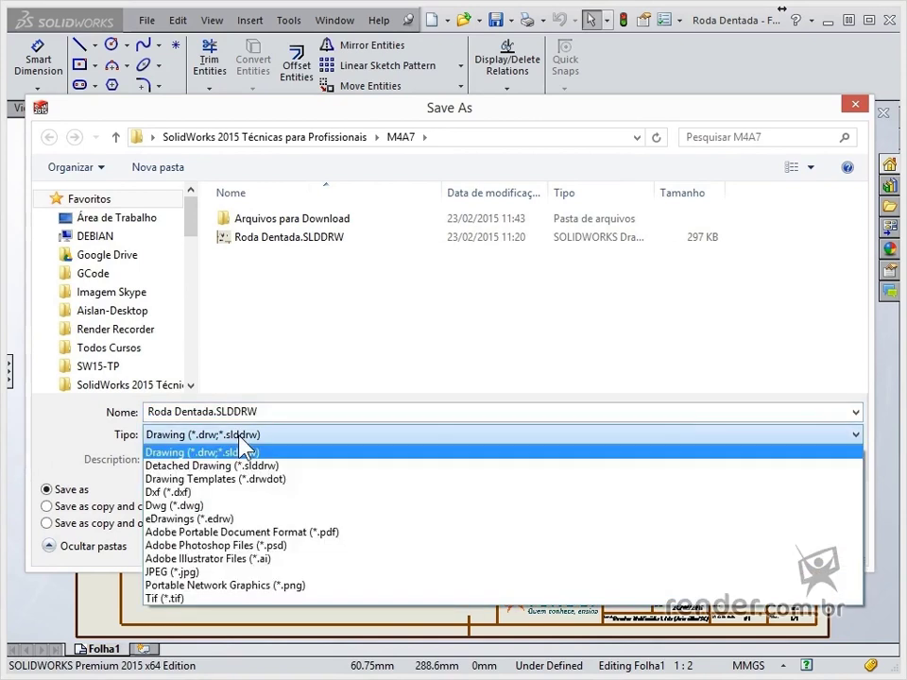
click(218, 507)
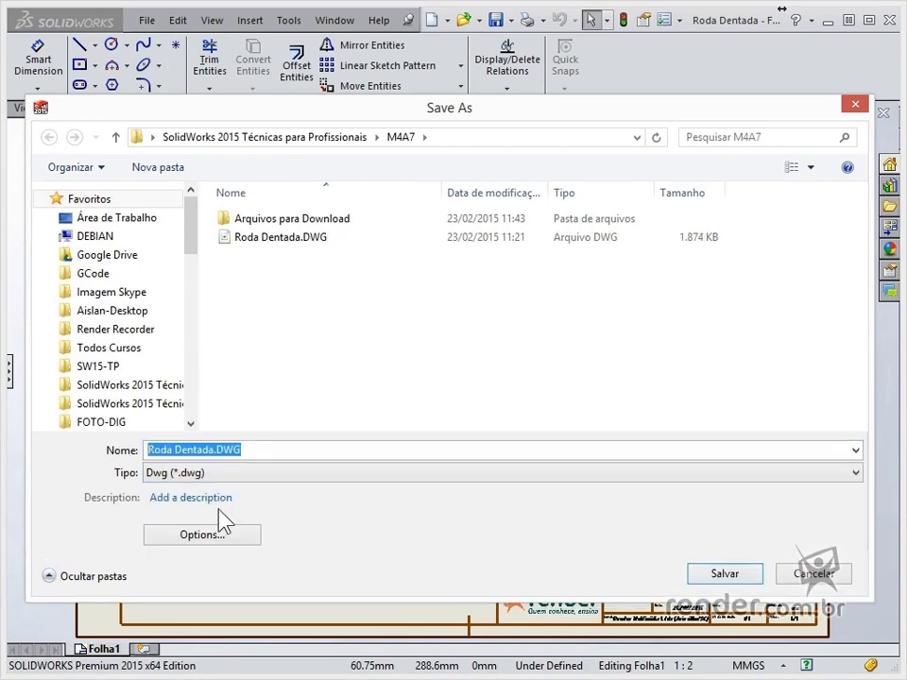
click(737, 587)
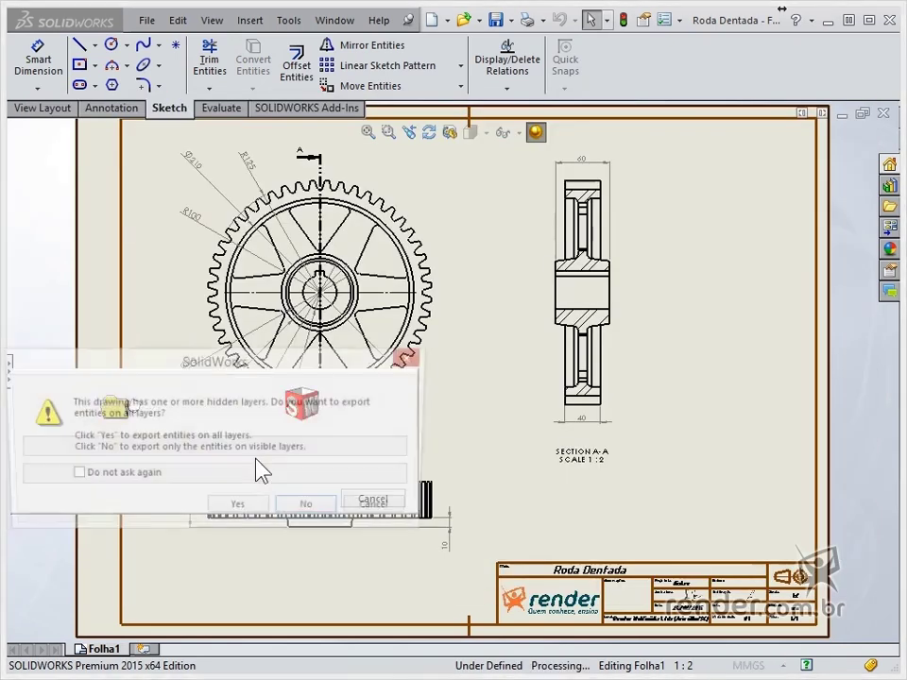
click(310, 510)
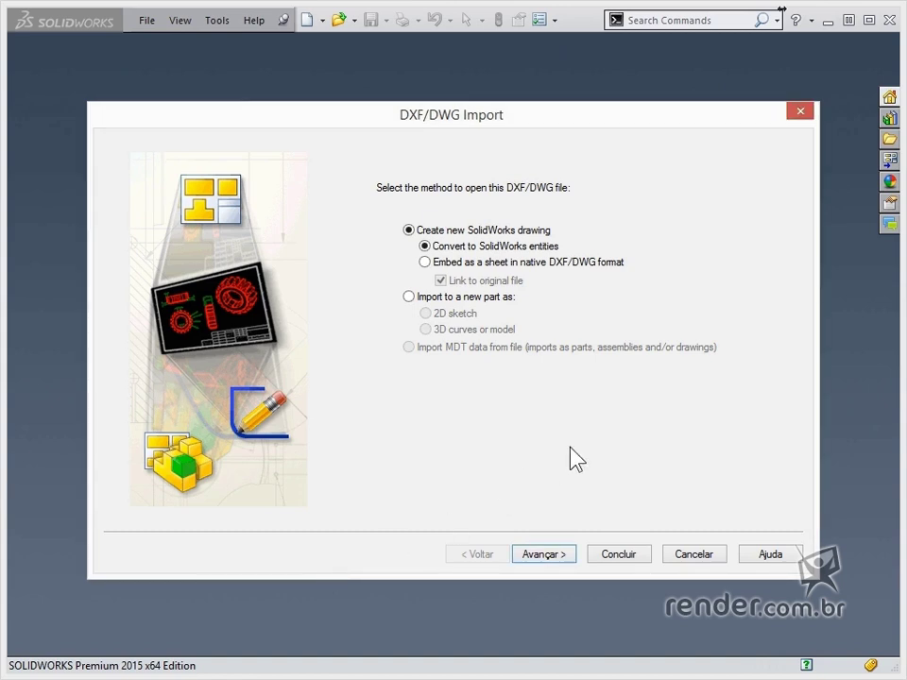
Set the DWG import to a new part as a 2D sketch, with millimeters as the units of the imported data.
click(443, 298)
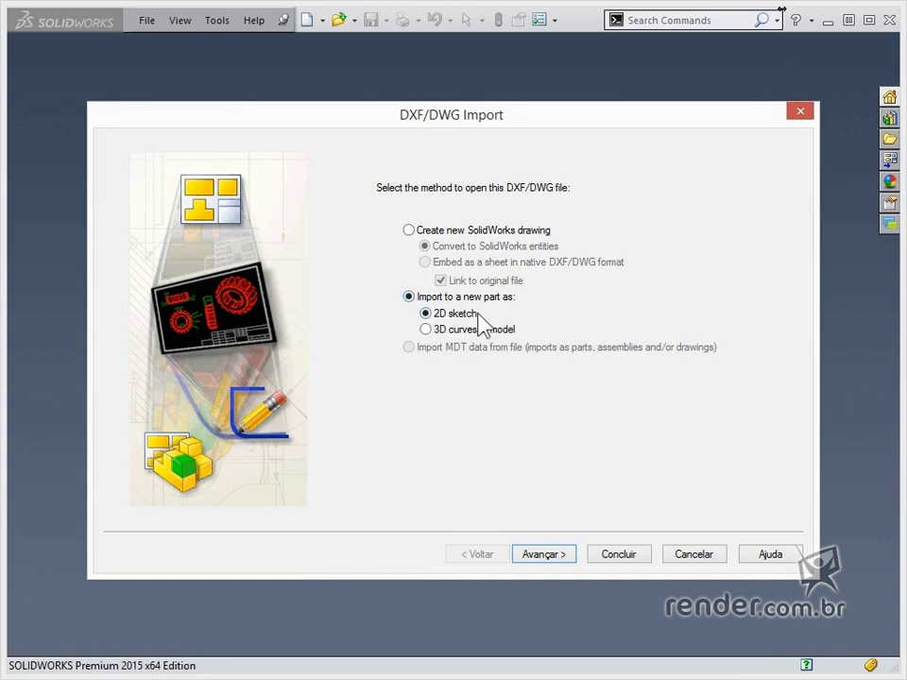
click(562, 554)
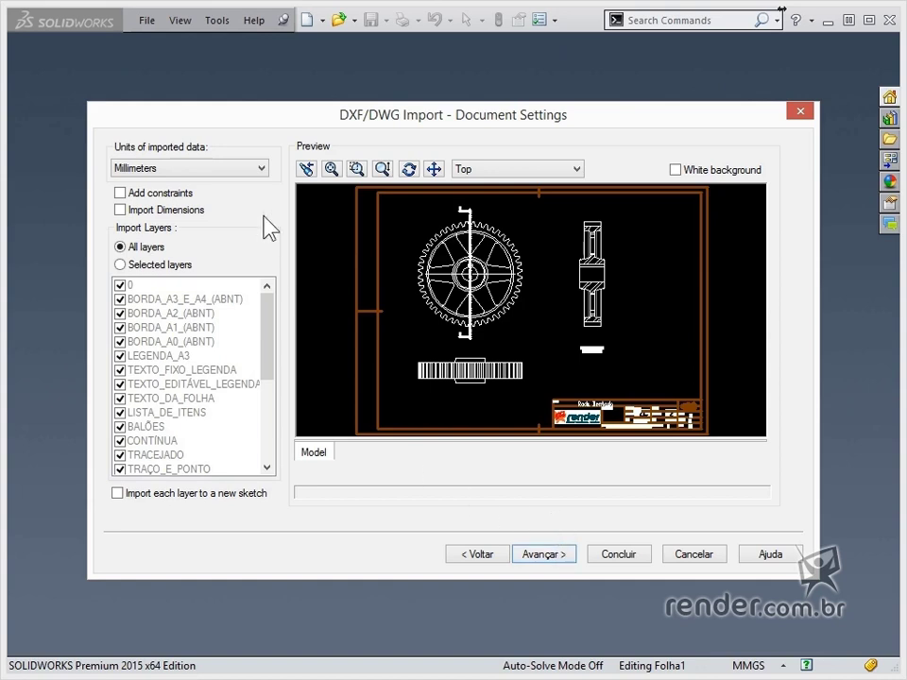
click(254, 168)
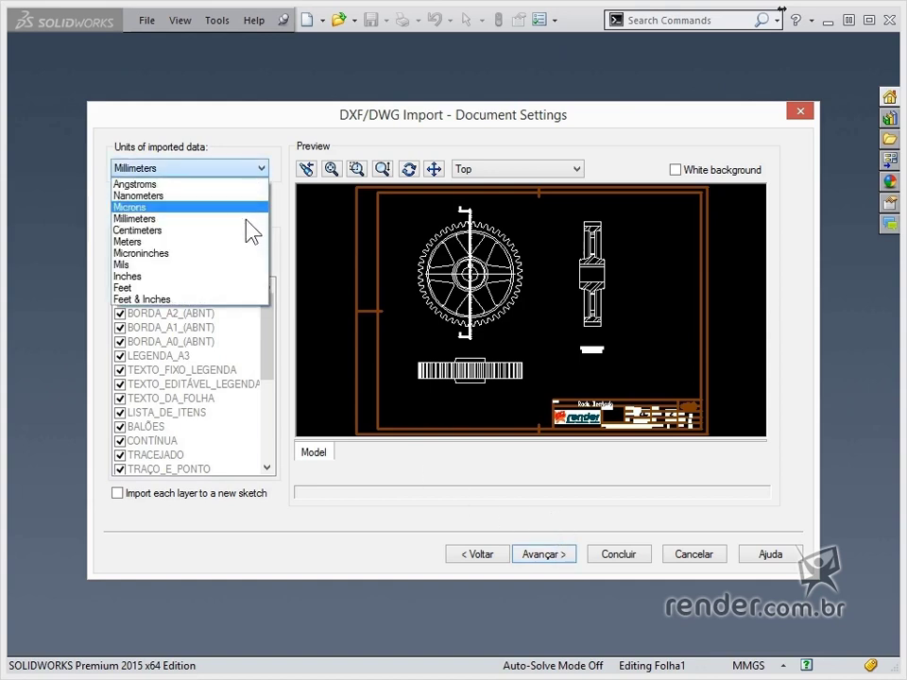
click(340, 532)
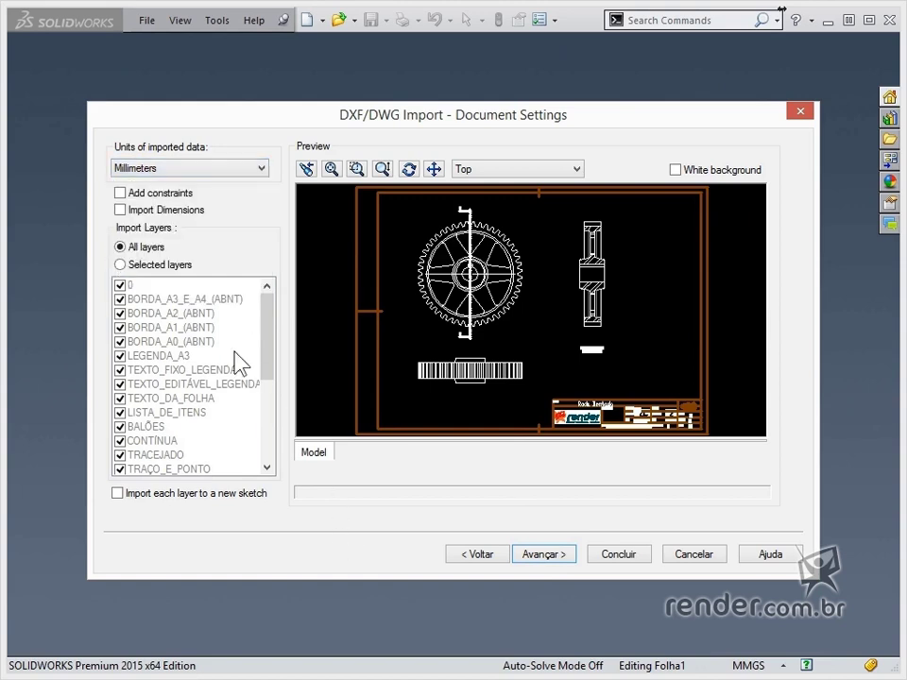
Try the options for adding constraints and importing dimensions, and leave both switched off.
click(145, 195)
click(147, 195)
click(152, 210)
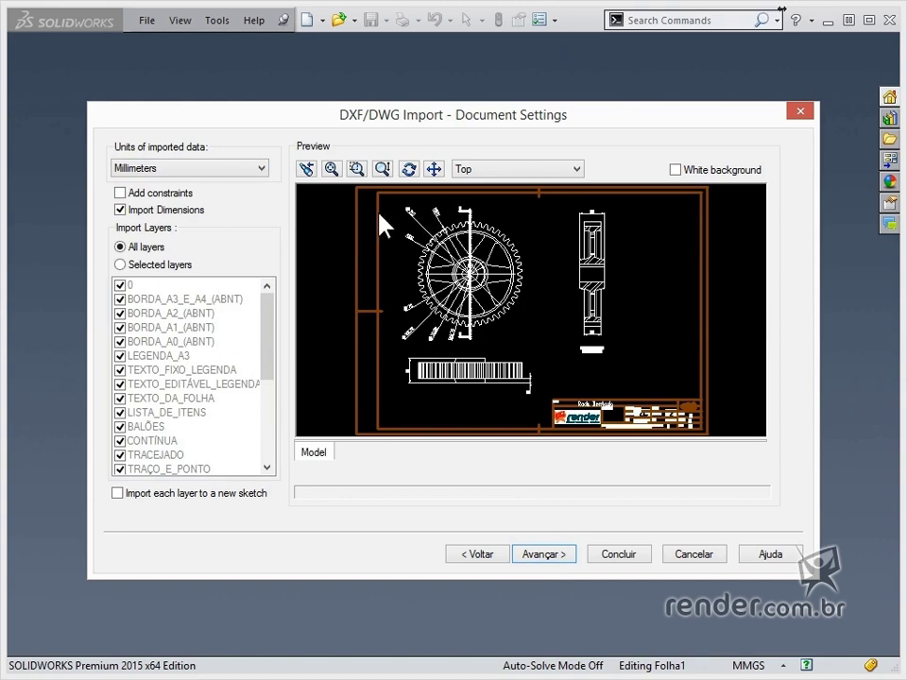
click(177, 211)
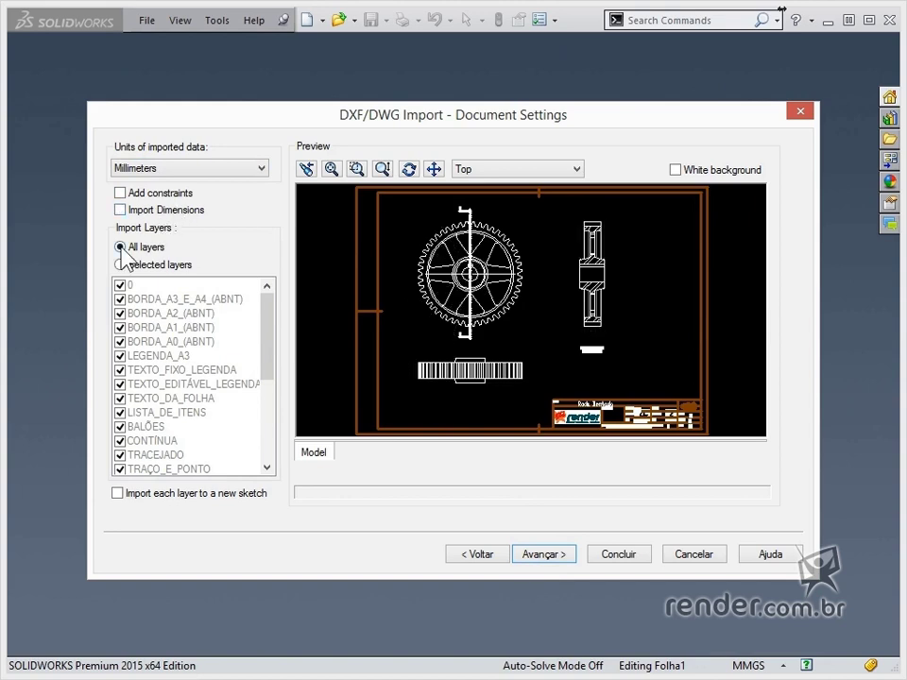
Try excluding the BORDA_A3_E_A4_(ABNT) and BORDA_A2_(ABNT) layers from the import, and return to importing all layers.
click(152, 267)
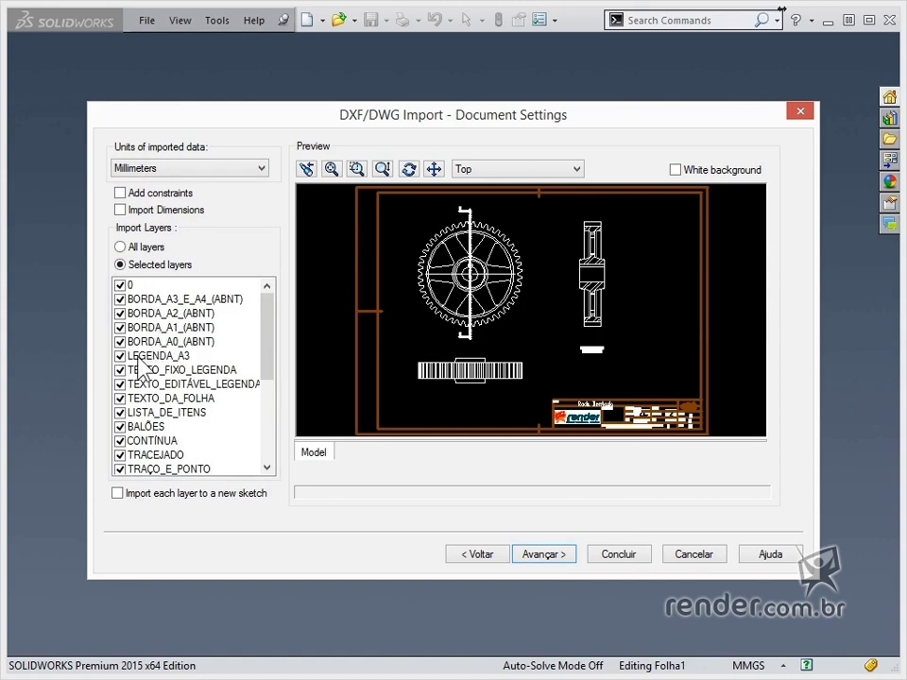
click(121, 299)
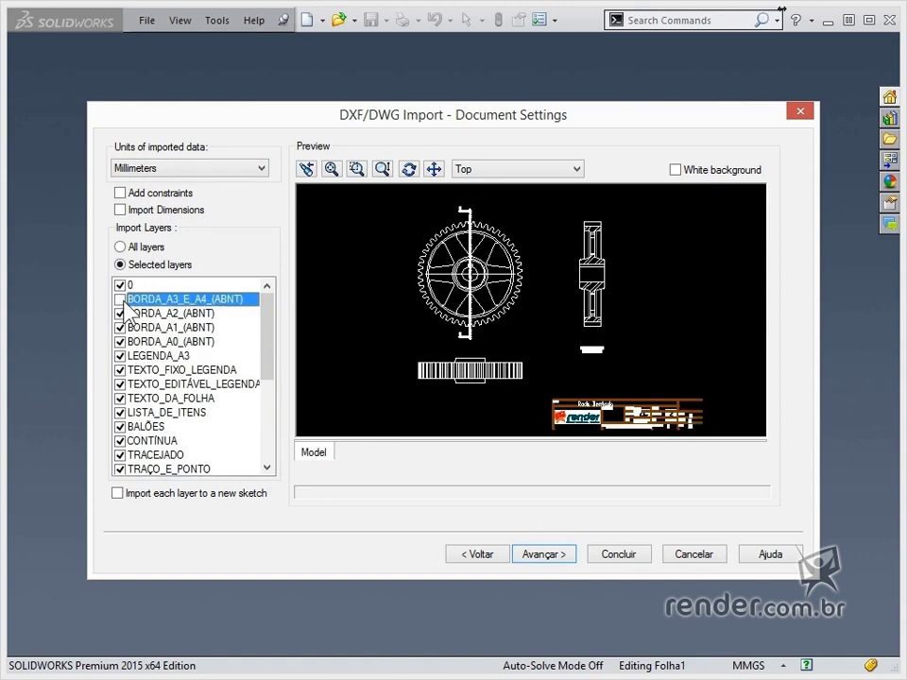
click(120, 313)
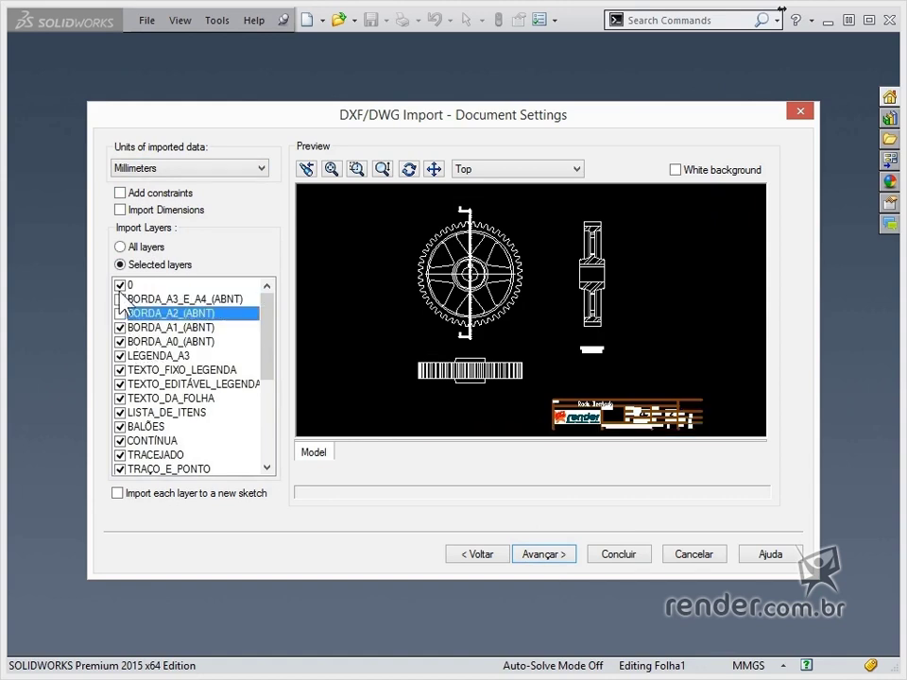
click(120, 285)
click(120, 285)
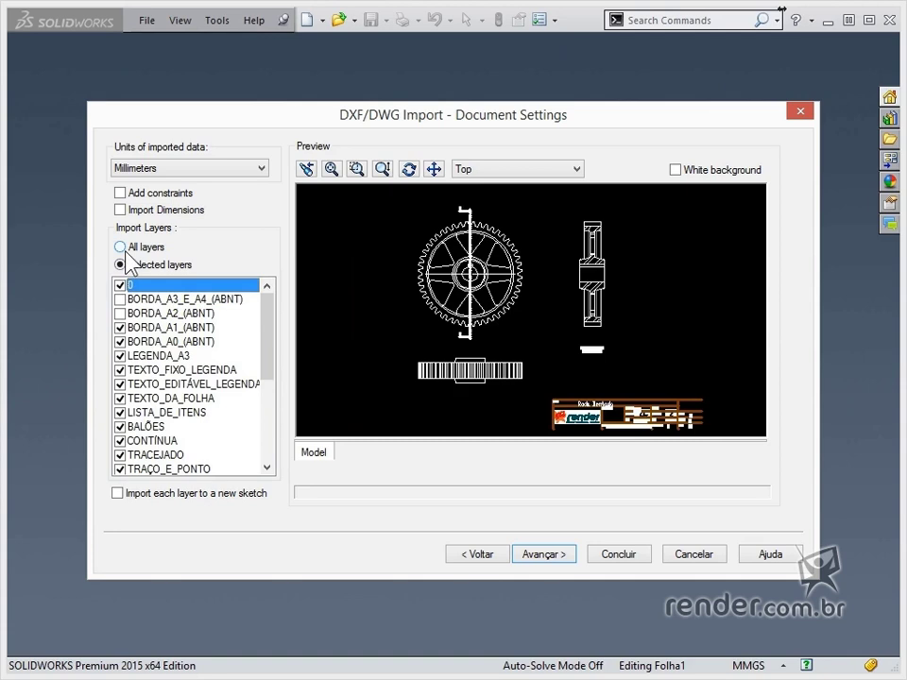
click(122, 248)
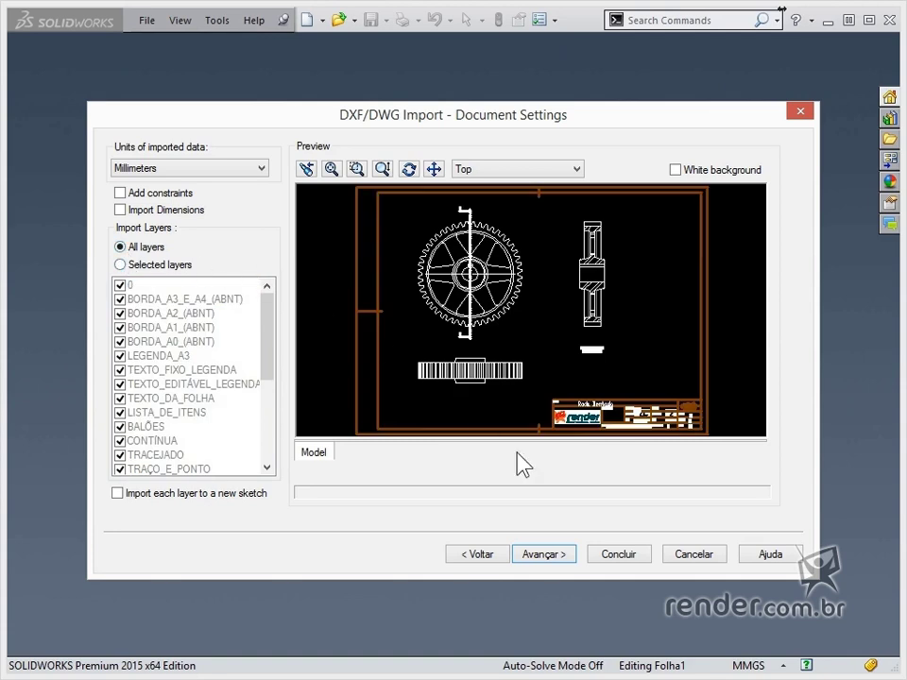
Finish the import with the Explode Blocks option enabled, and dock the 2D to 3D toolbar at the window's edge.
click(542, 554)
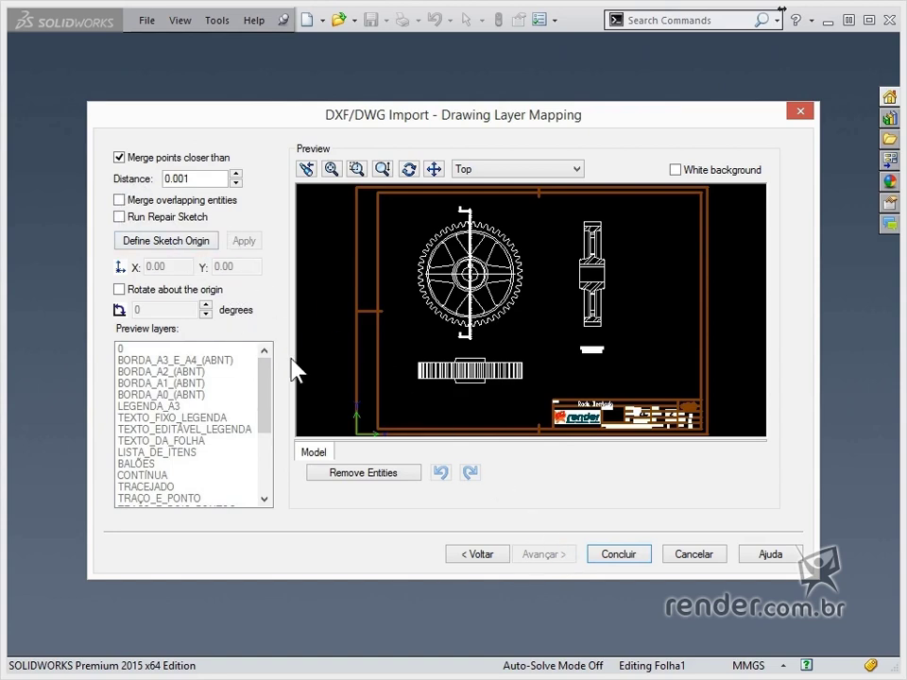
click(642, 565)
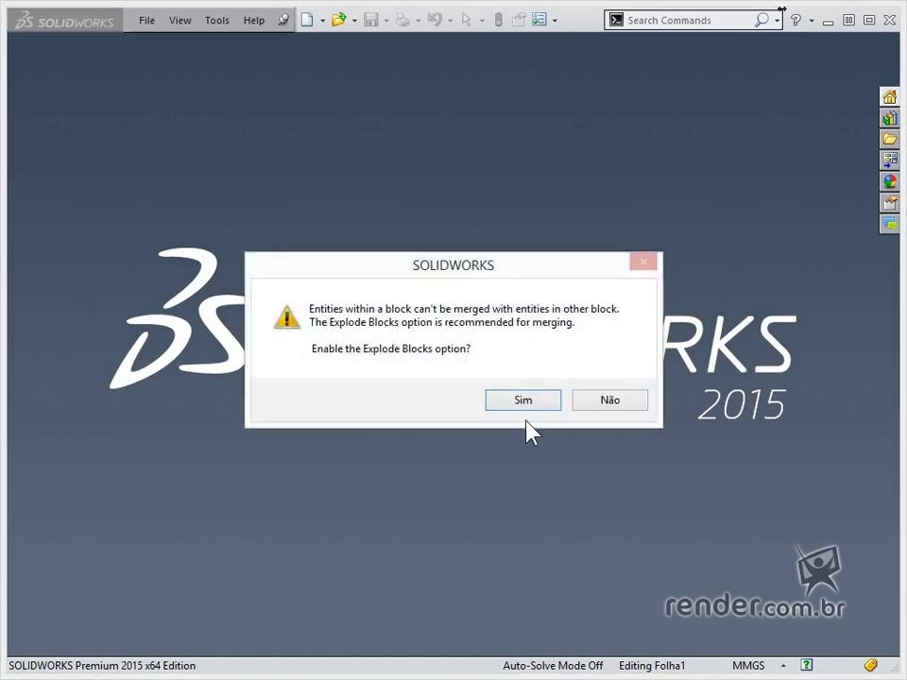
click(522, 401)
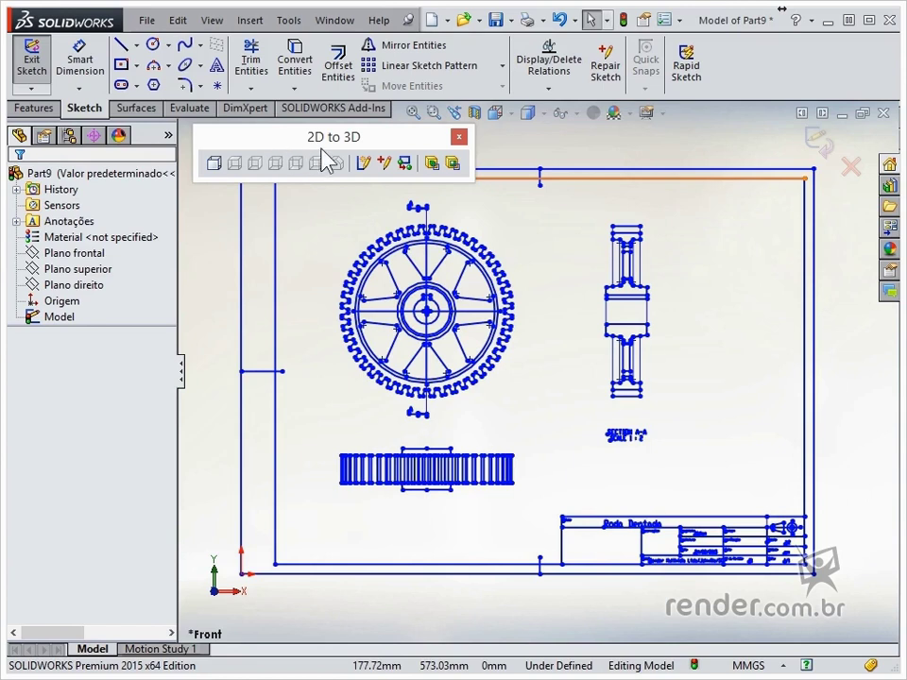
drag(259, 141, 14, 128)
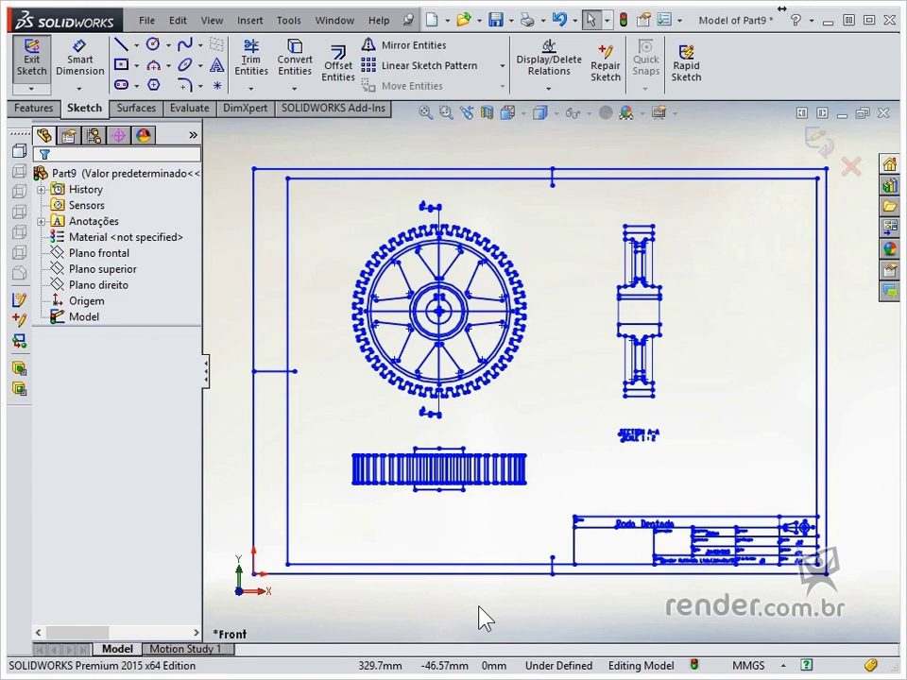
Delete the title block and the section view's label text from the imported sketch.
drag(855, 598, 559, 523)
key(Delete)
drag(689, 484, 614, 425)
key(Delete)
Delete the remaining sheet border lines, the centering mark and both section arrows around the gear's front view.
drag(814, 204, 526, 153)
key(Delete)
drag(476, 210, 377, 202)
key(Delete)
drag(308, 239, 233, 186)
key(Delete)
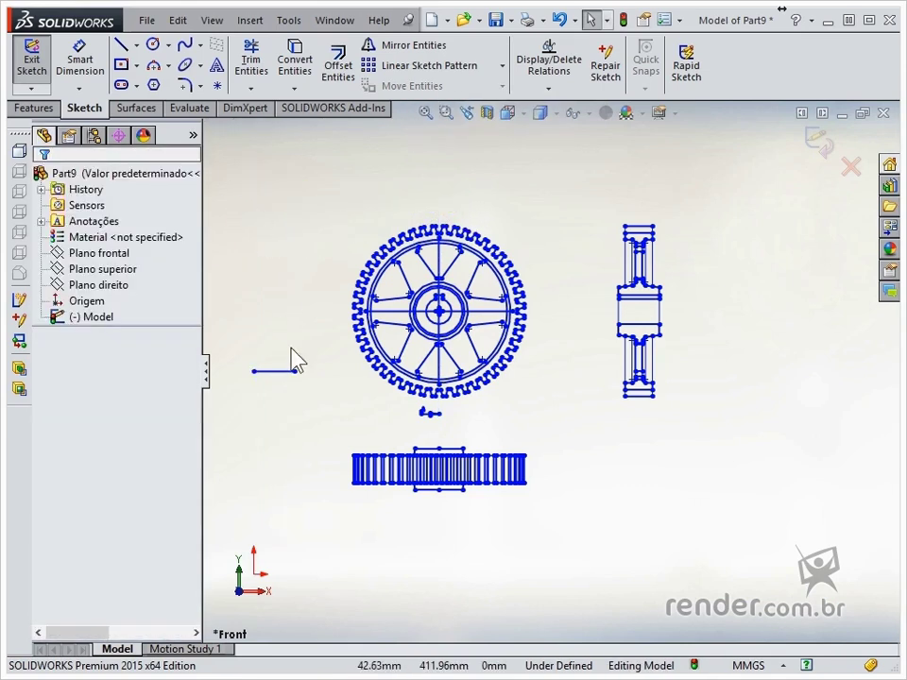
click(275, 374)
key(Delete)
drag(455, 428, 409, 415)
key(Delete)
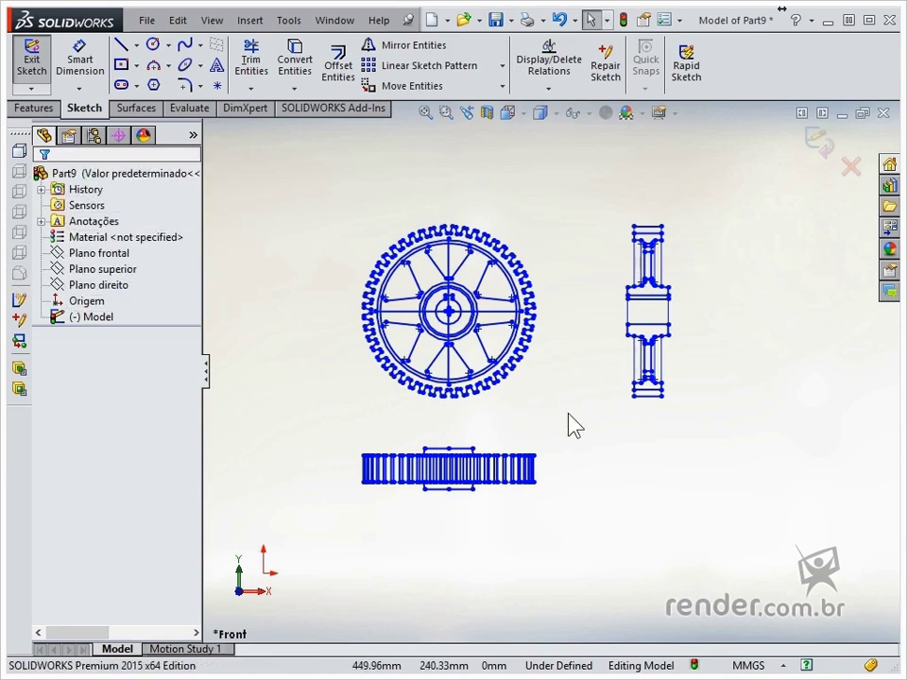
Assign the gear's toothed circular view as the Front sketch and the section view as the Right sketch.
drag(559, 418, 319, 197)
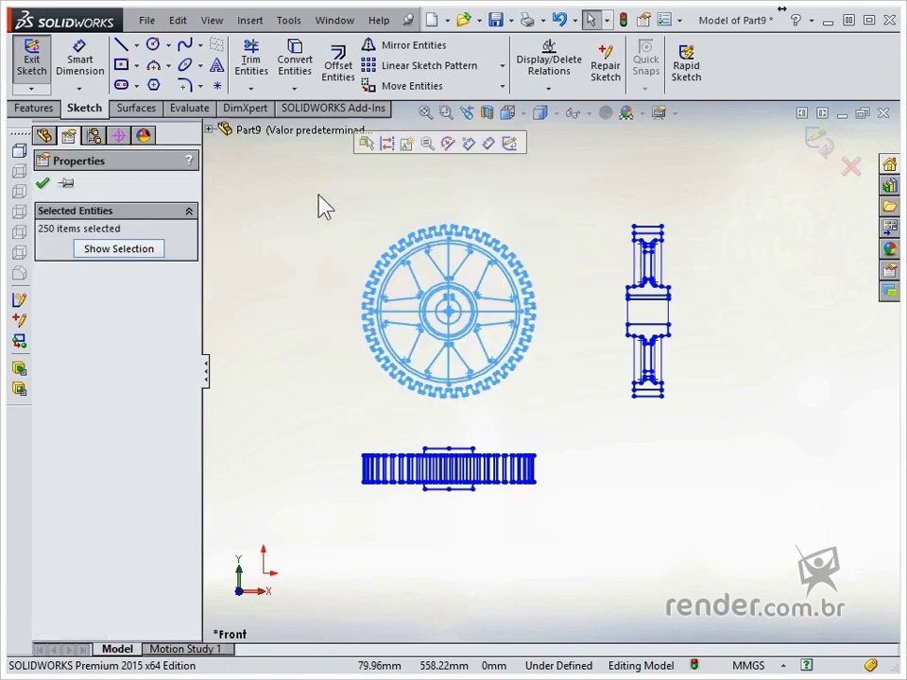
click(17, 151)
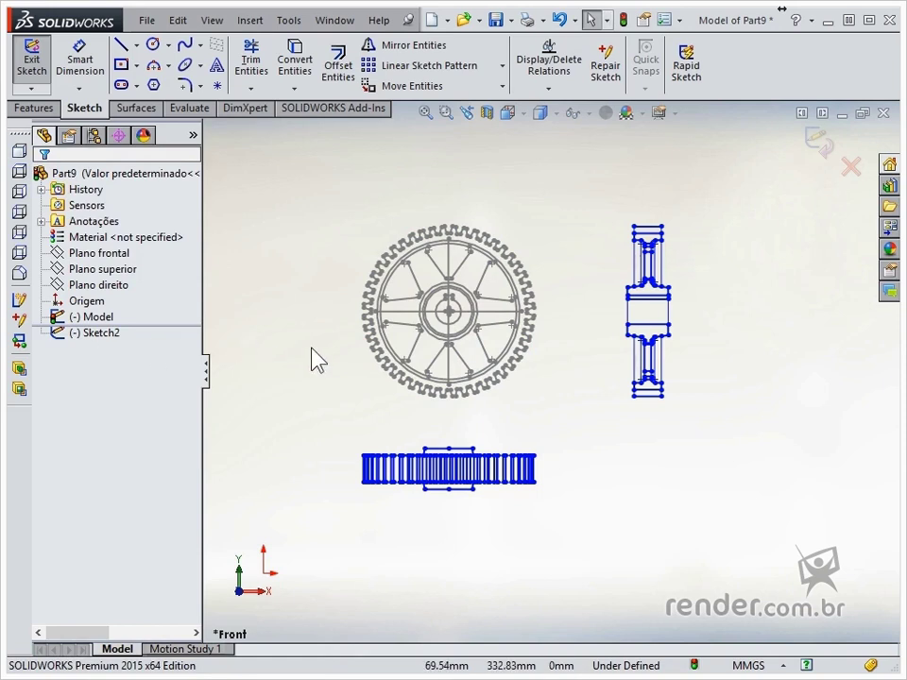
drag(590, 192, 713, 446)
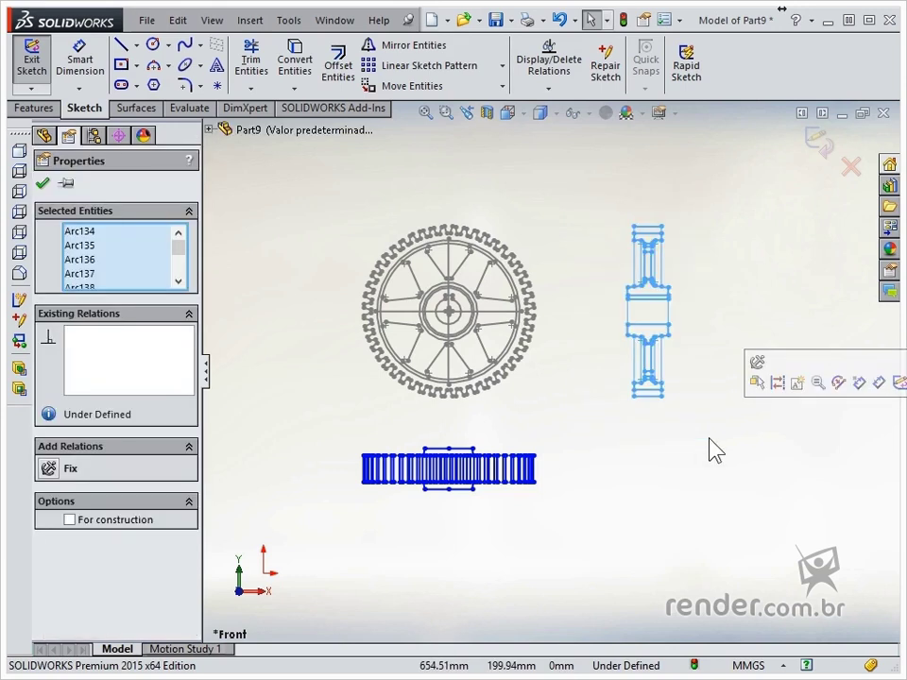
click(19, 192)
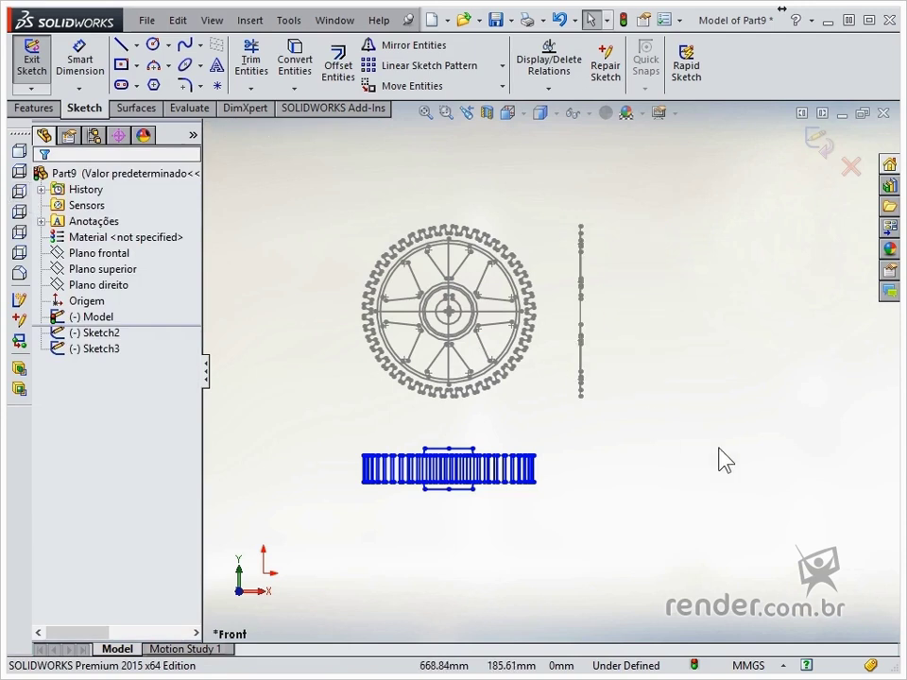
Delete the unassigned gear view beneath the front view from the imported sketch.
mouse_move(599, 530)
mouse_down()
mouse_move(419, 478)
mouse_move(342, 435)
mouse_up()
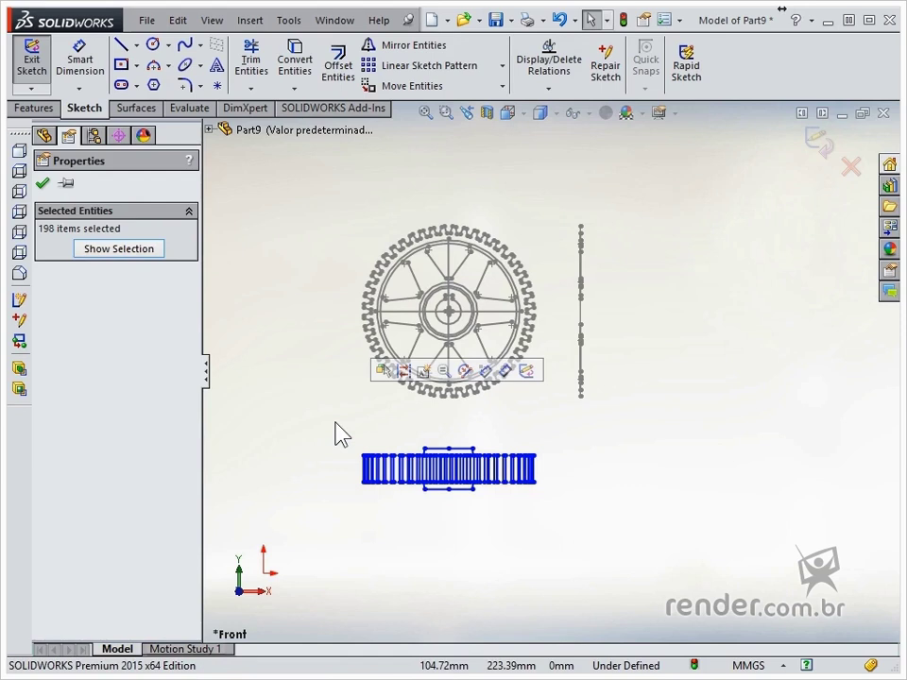
key(Delete)
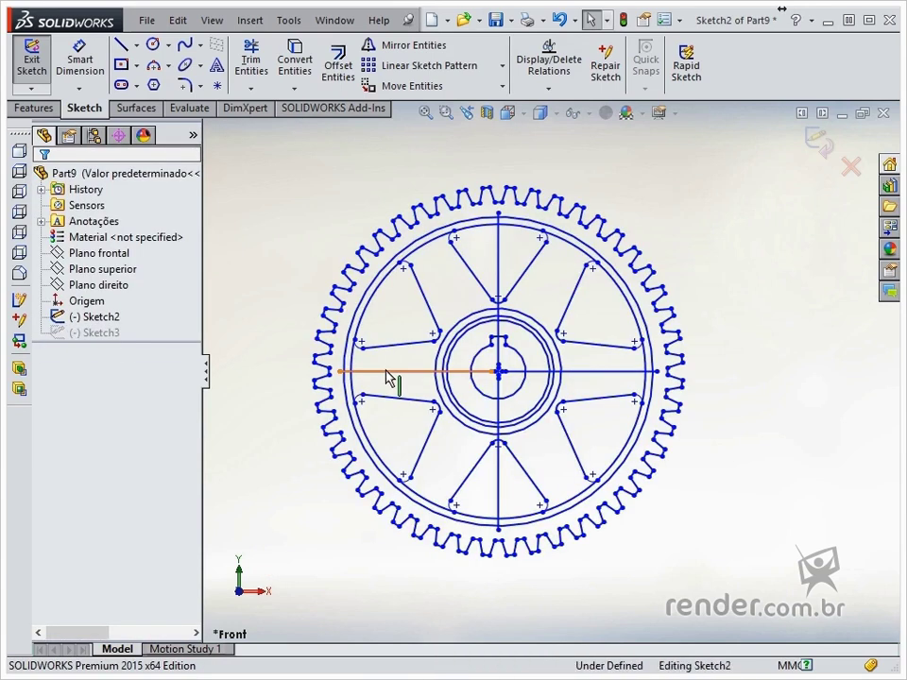
Delete the horizontal and vertical centerlines and the center mark from the gear's front sketch, and exit the sketch.
click(391, 372)
key(Delete)
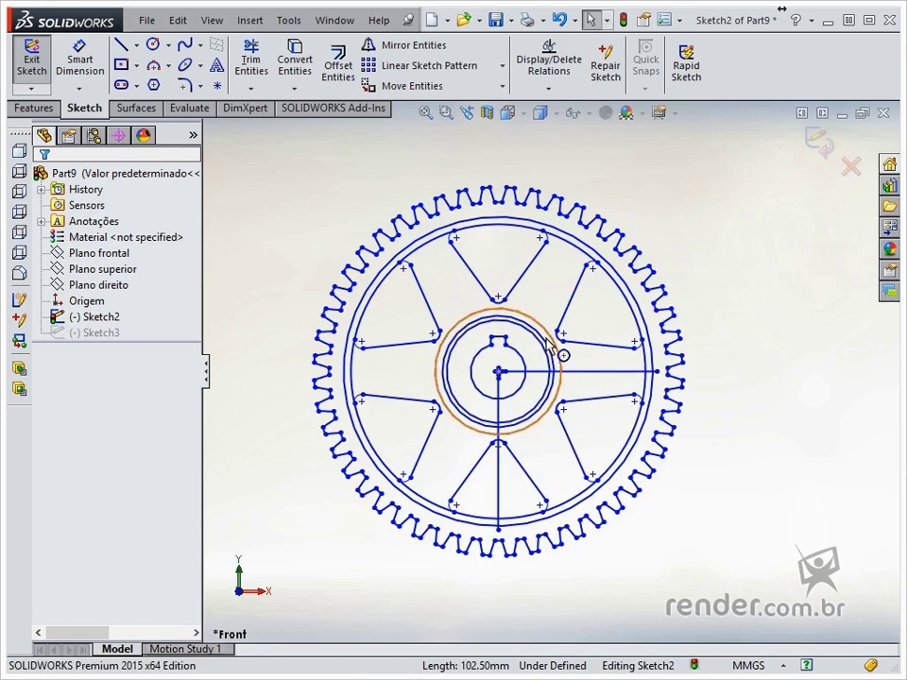
click(580, 373)
key(Delete)
click(499, 476)
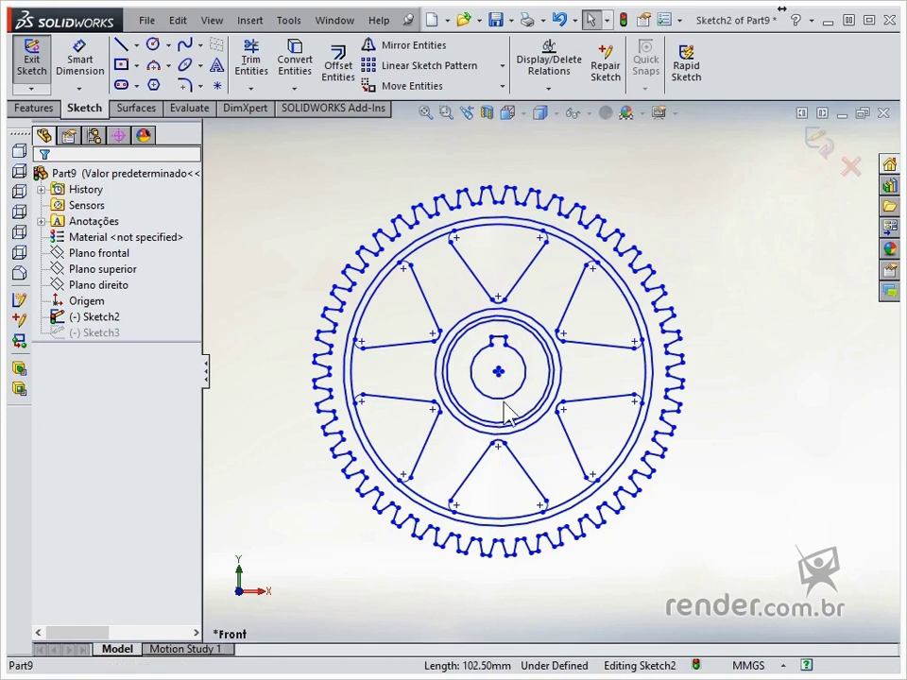
key(Escape)
scroll(496, 375, down, 5)
drag(483, 344, 525, 390)
key(Delete)
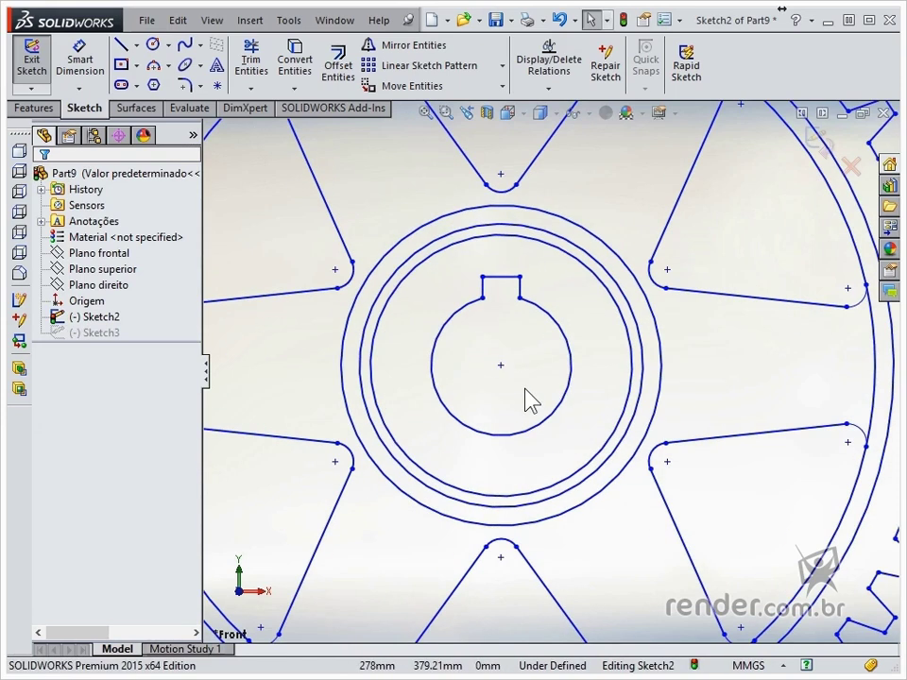
key(f)
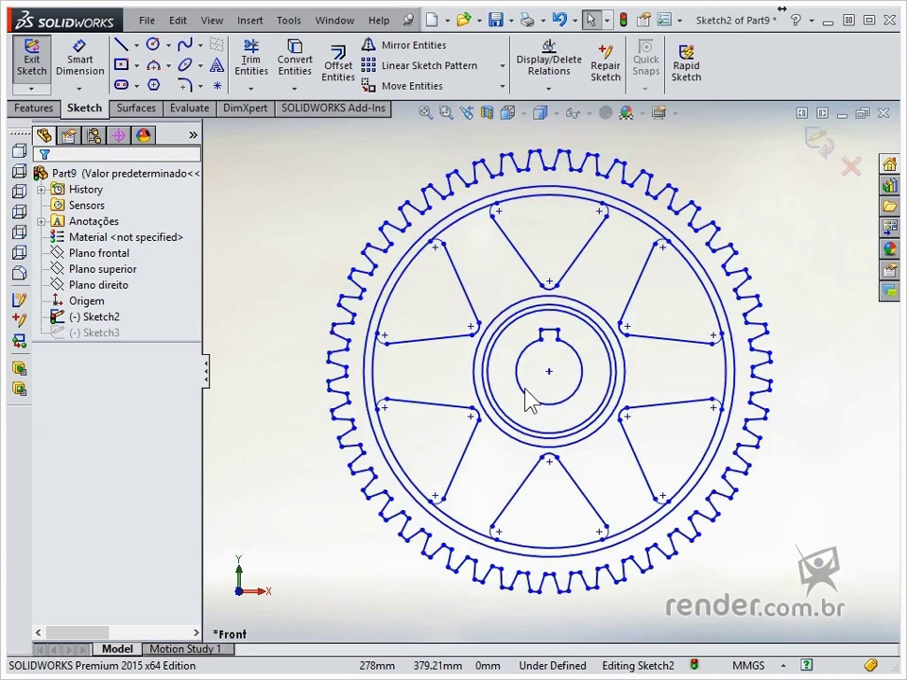
click(818, 142)
Apply Align Sketch to the gear's front sketch using the center point of its bore.
click(487, 373)
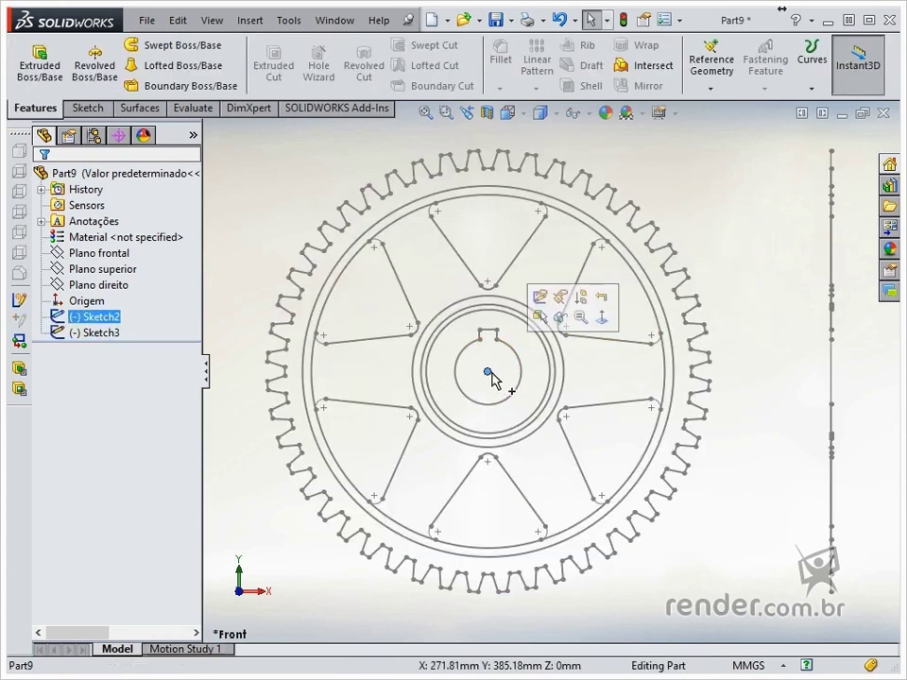
click(19, 341)
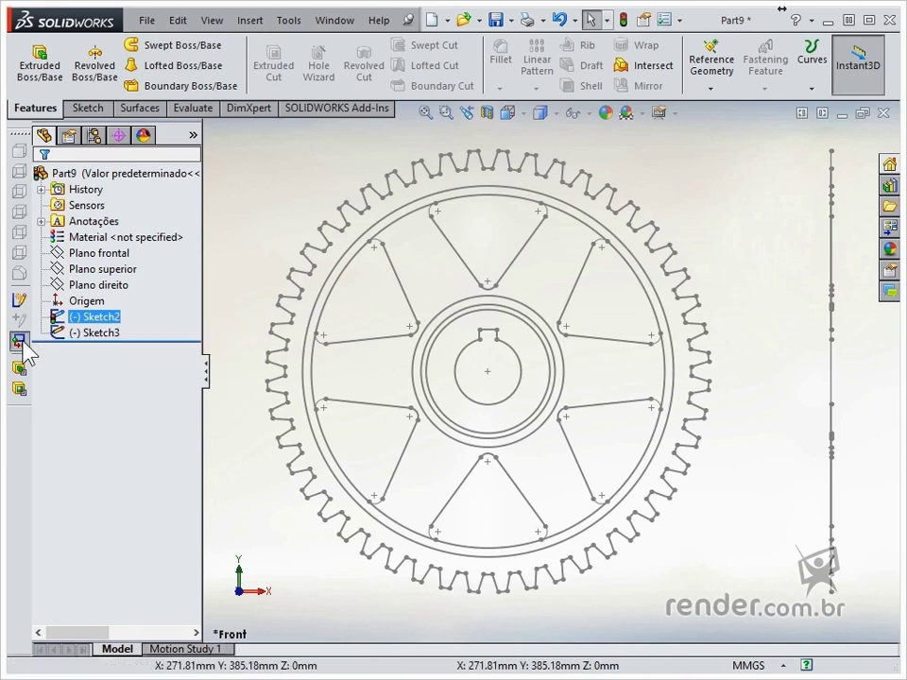
In the gear's section-view sketch, draw a vertical centerline between the midpoints of the profile's top and bottom edges.
click(526, 403)
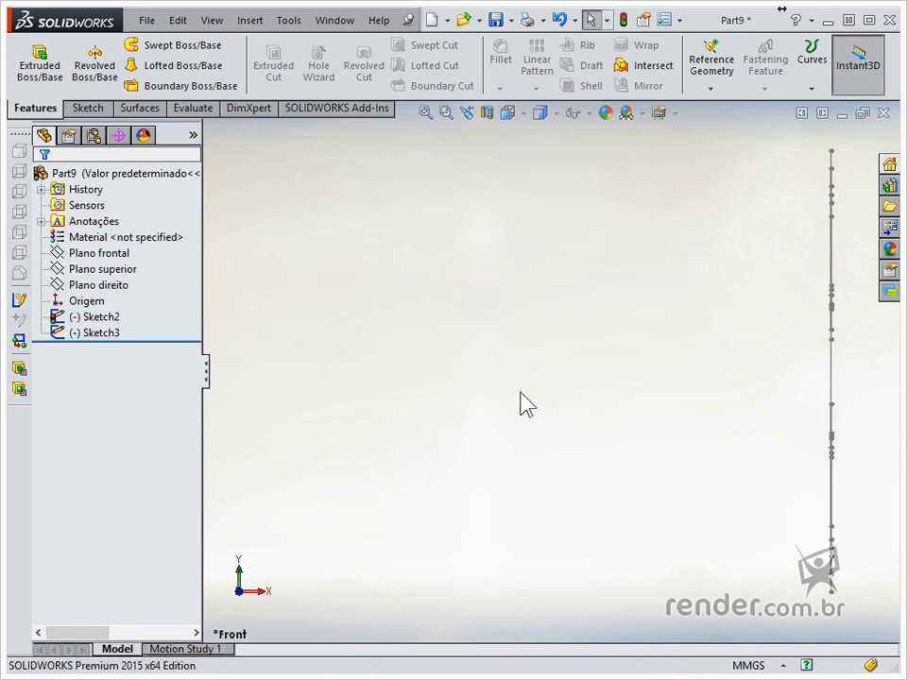
key(ctrl+7)
key(f)
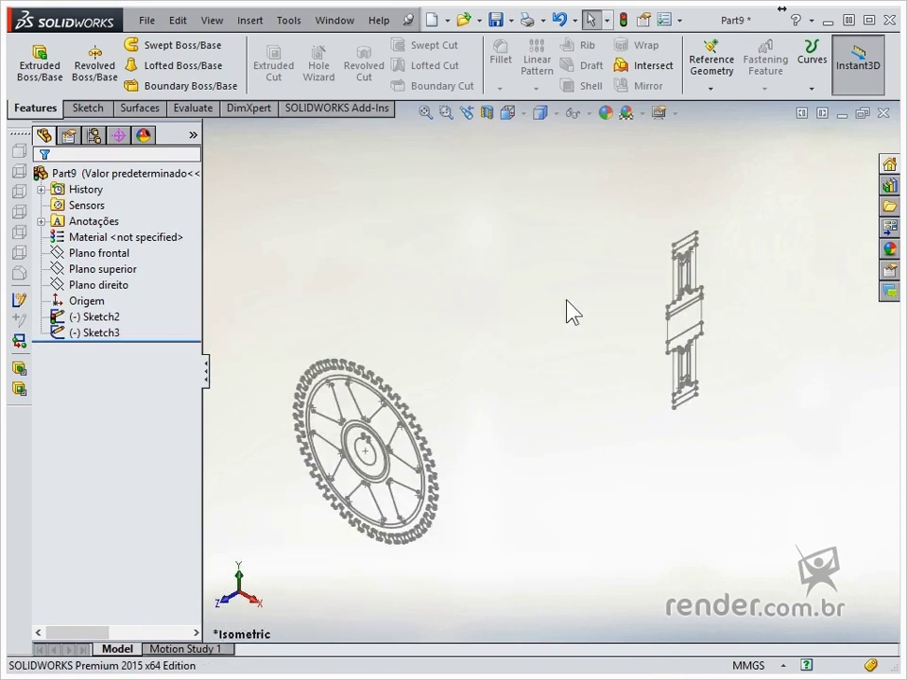
drag(632, 214, 762, 461)
click(112, 334)
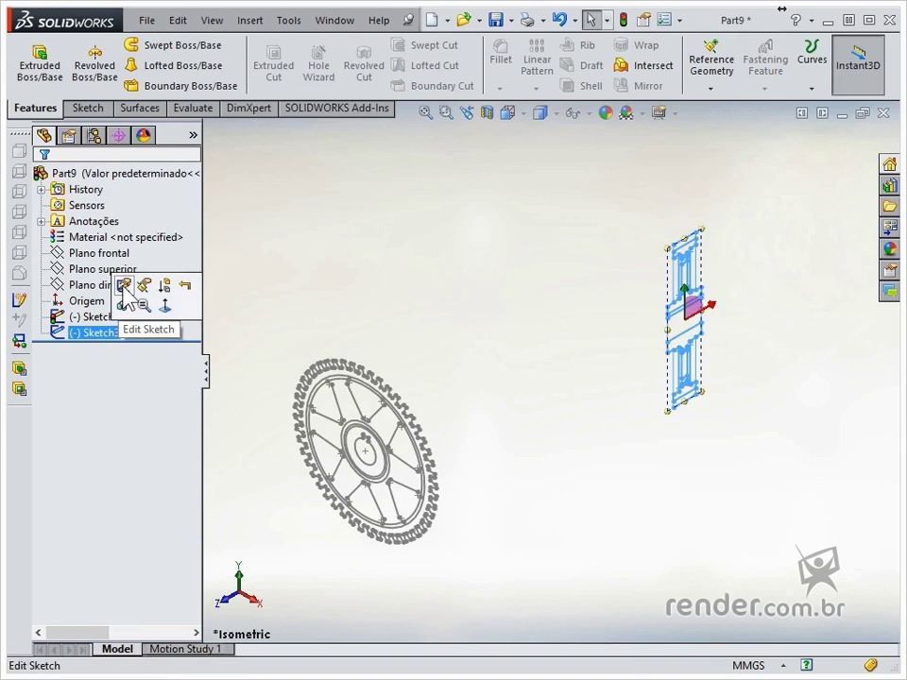
click(123, 287)
key(ctrl+8)
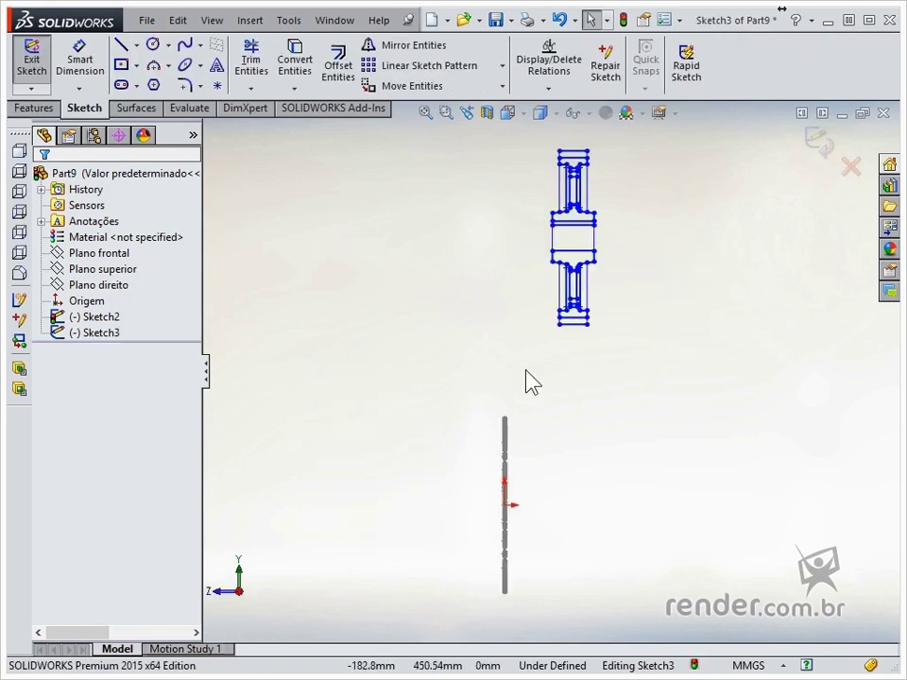
scroll(577, 239, down, 1)
scroll(603, 186, up, 1)
scroll(560, 334, down, 4)
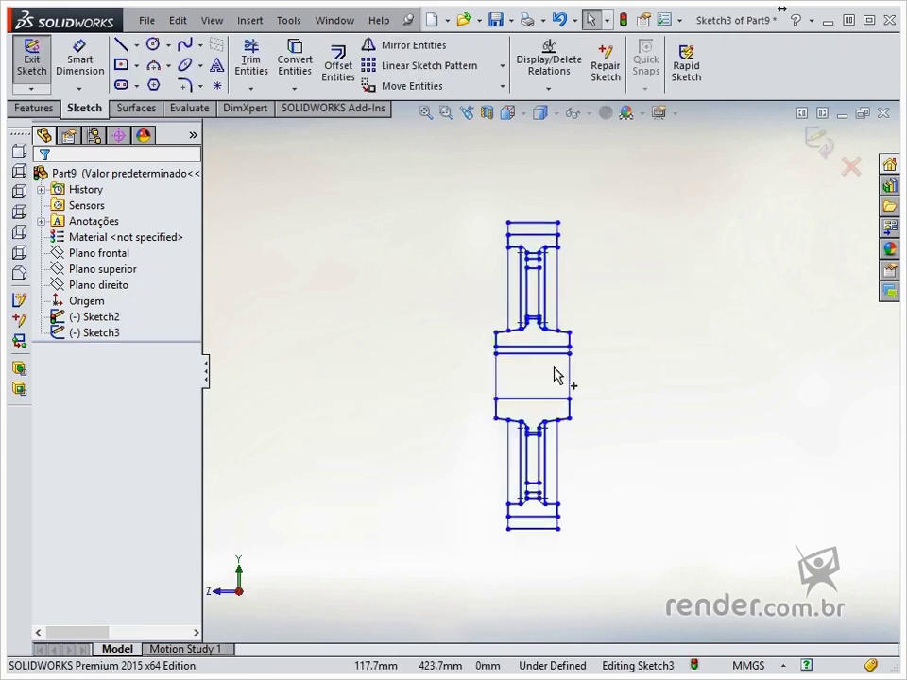
click(136, 44)
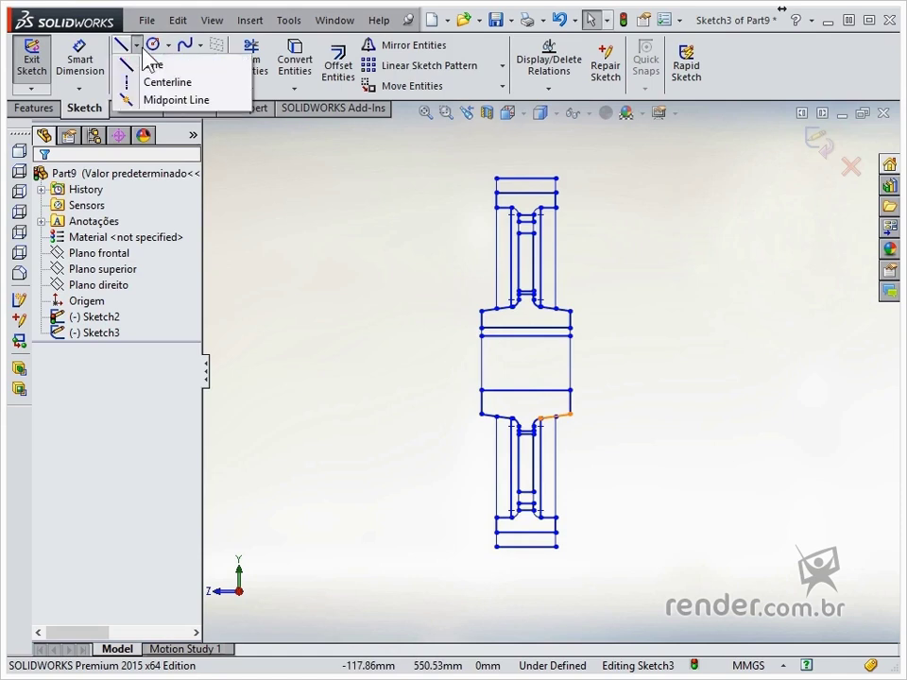
click(153, 85)
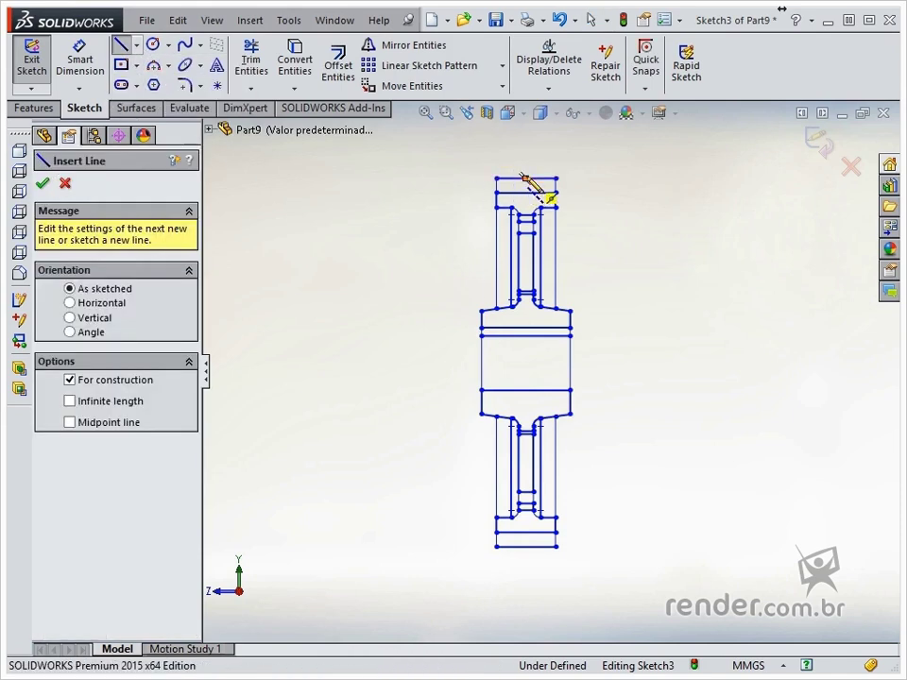
click(526, 177)
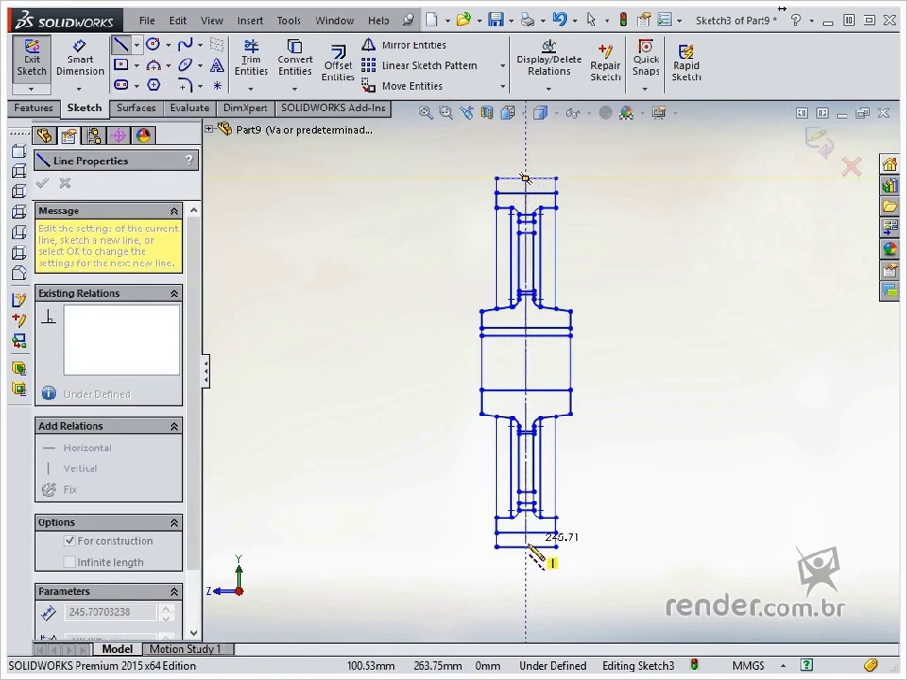
click(526, 546)
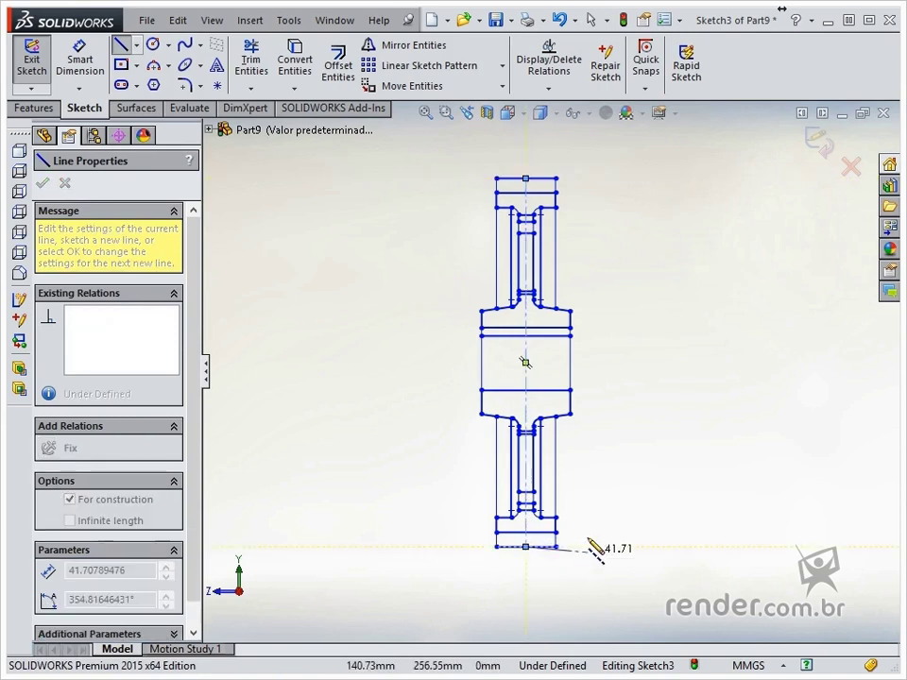
Place a sketch point at the midpoint of the section view's vertical centerline and exit the sketch.
click(216, 85)
click(525, 361)
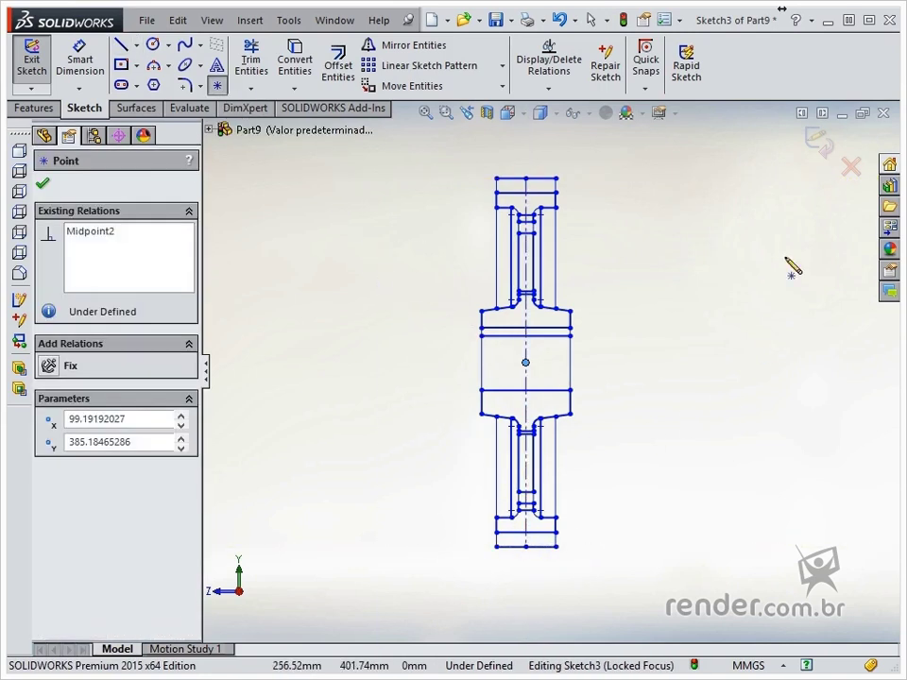
click(825, 149)
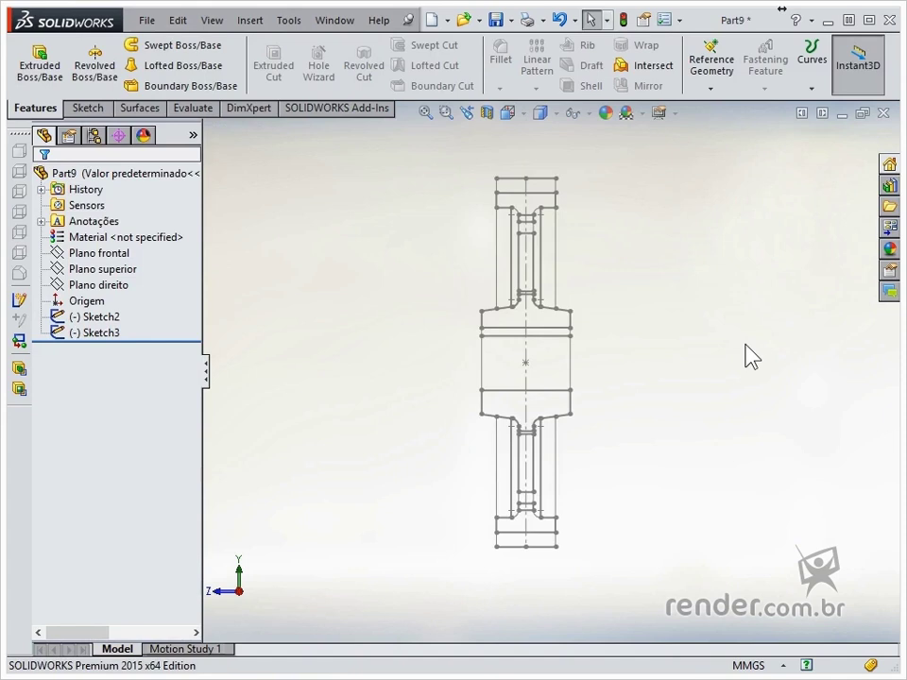
Apply Align Sketch to the section-view sketch using the point at the middle of its centerline.
key(ctrl+7)
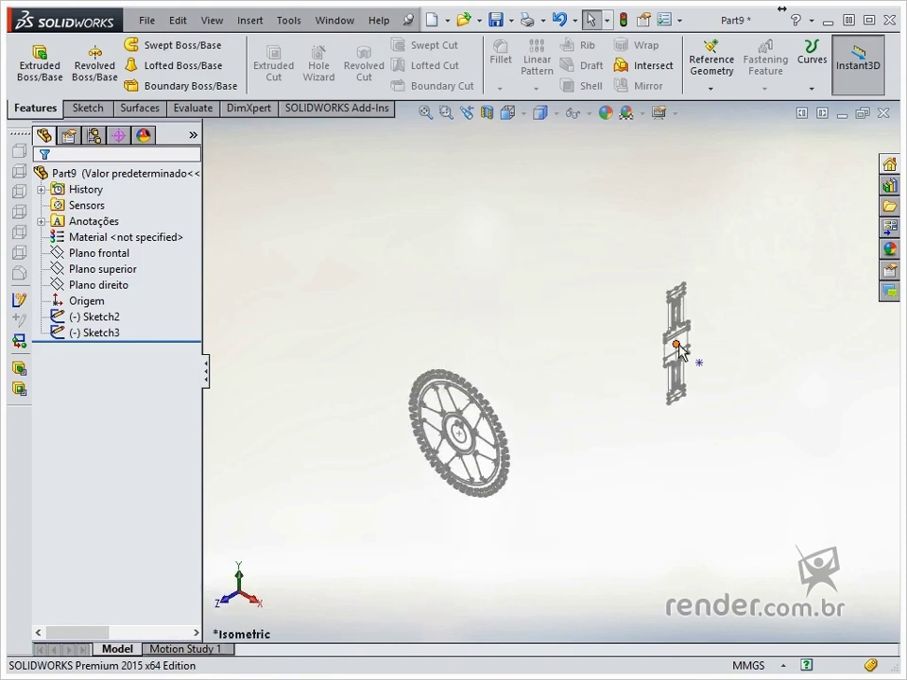
click(680, 347)
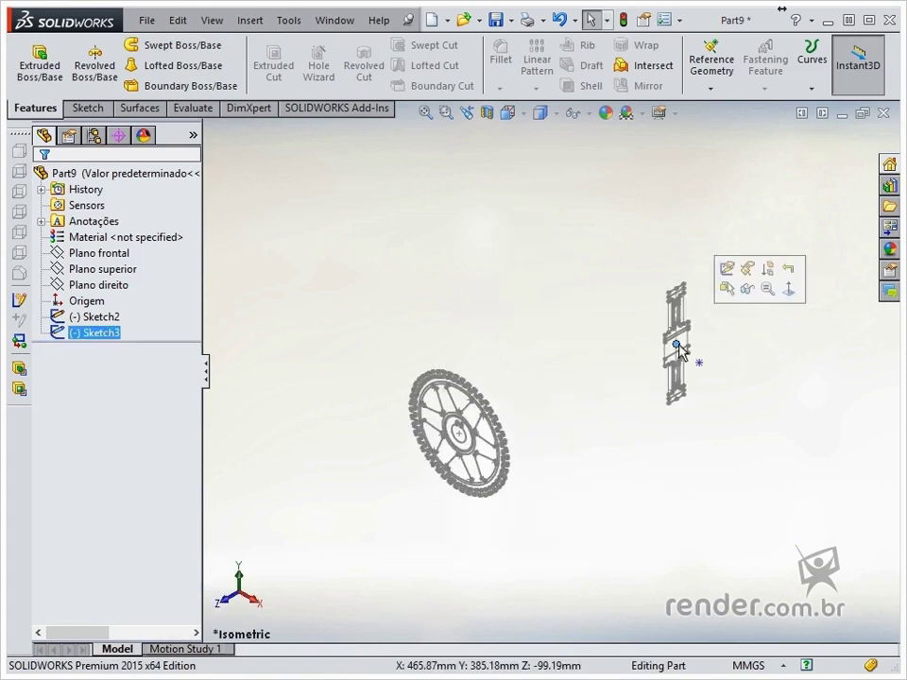
click(19, 343)
click(360, 449)
scroll(543, 539, down, 3)
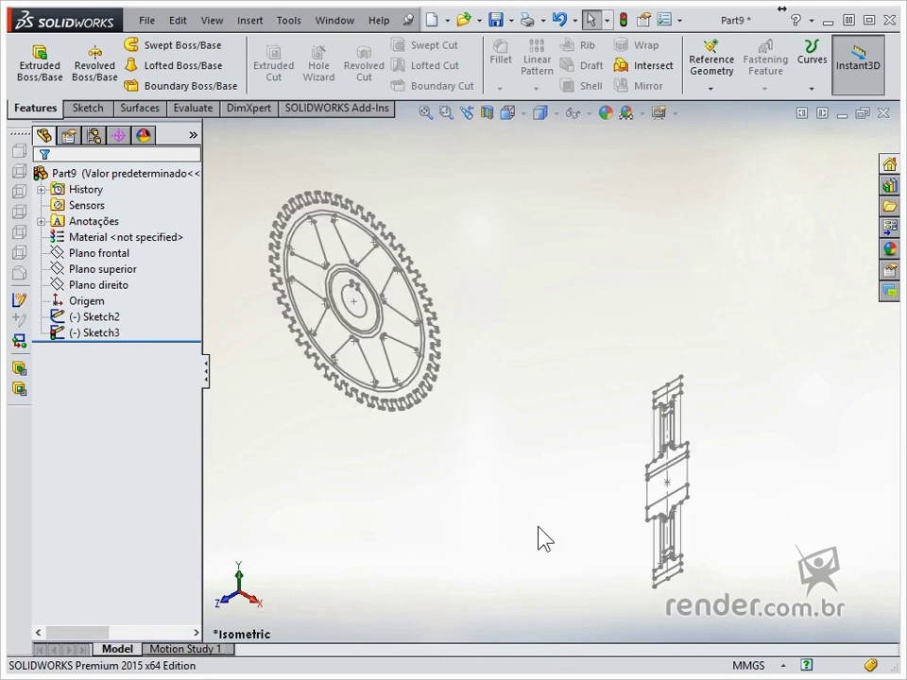
Extrude the hub region around the keyed bore from Sketch2, with Direction 1 Up To Vertex at the section hub's front corner.
click(100, 318)
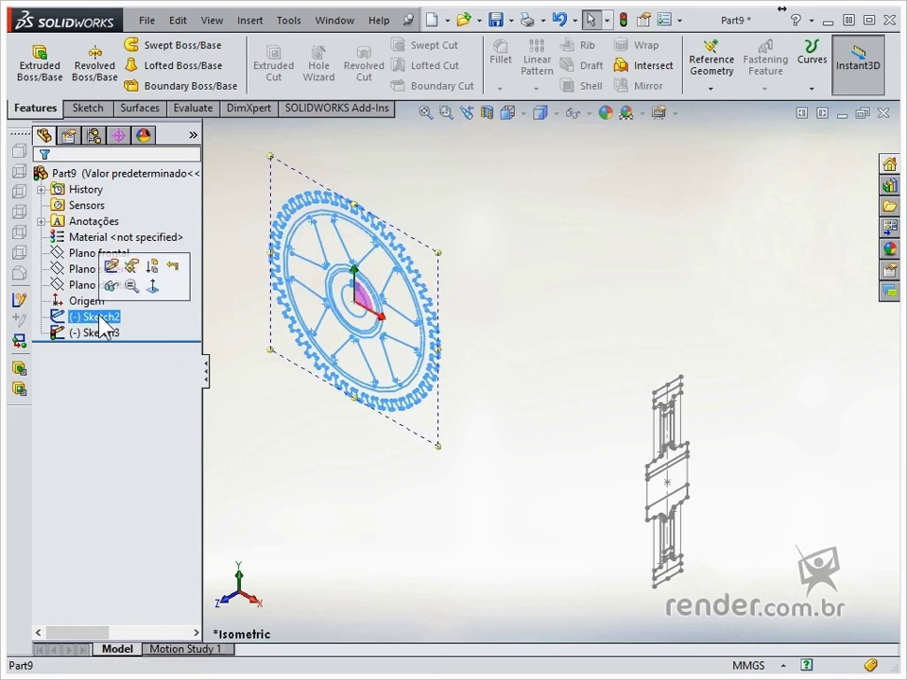
click(18, 368)
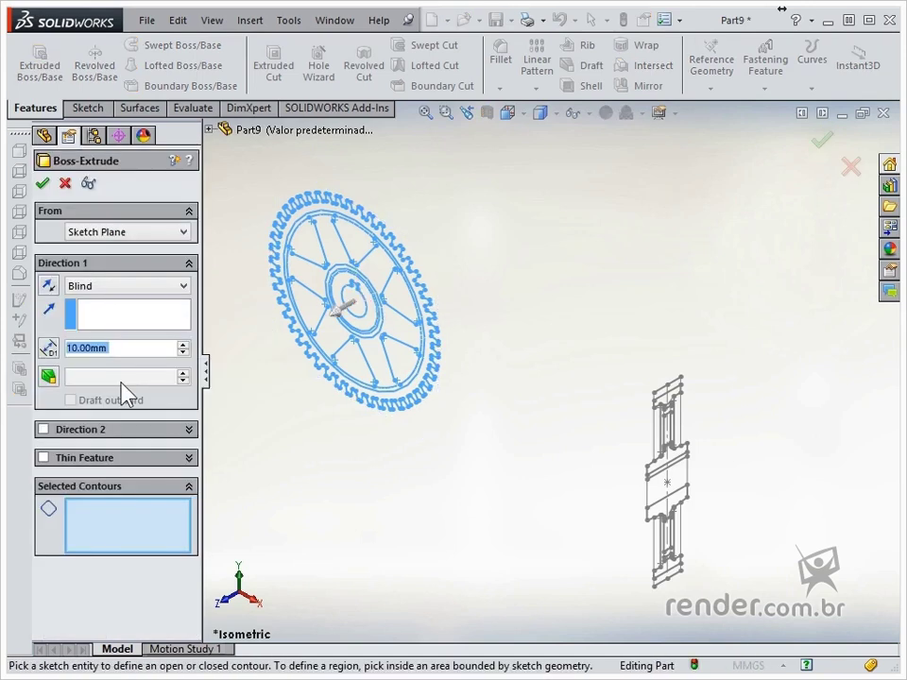
click(340, 284)
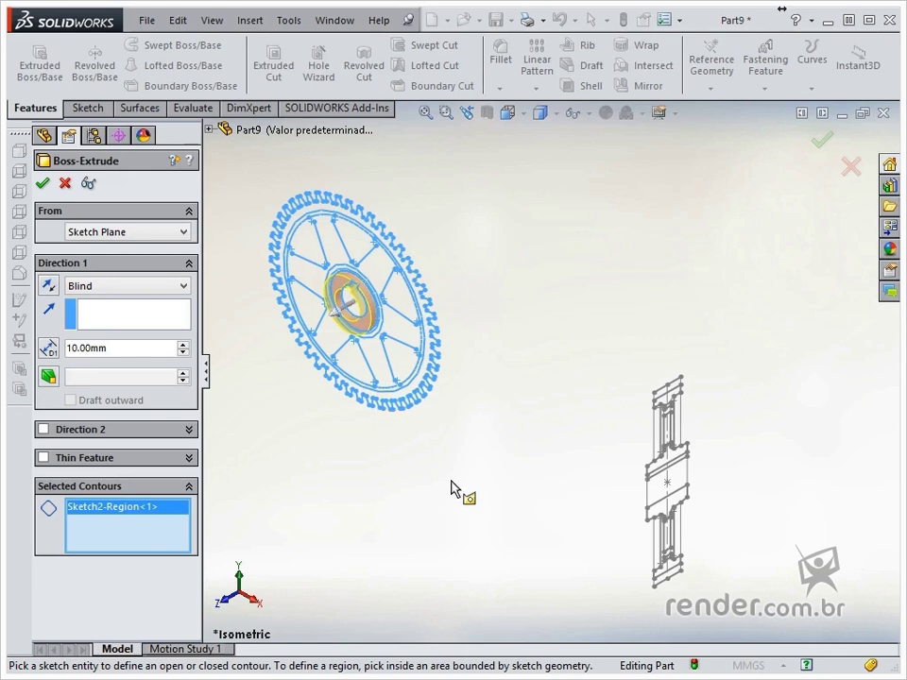
click(135, 285)
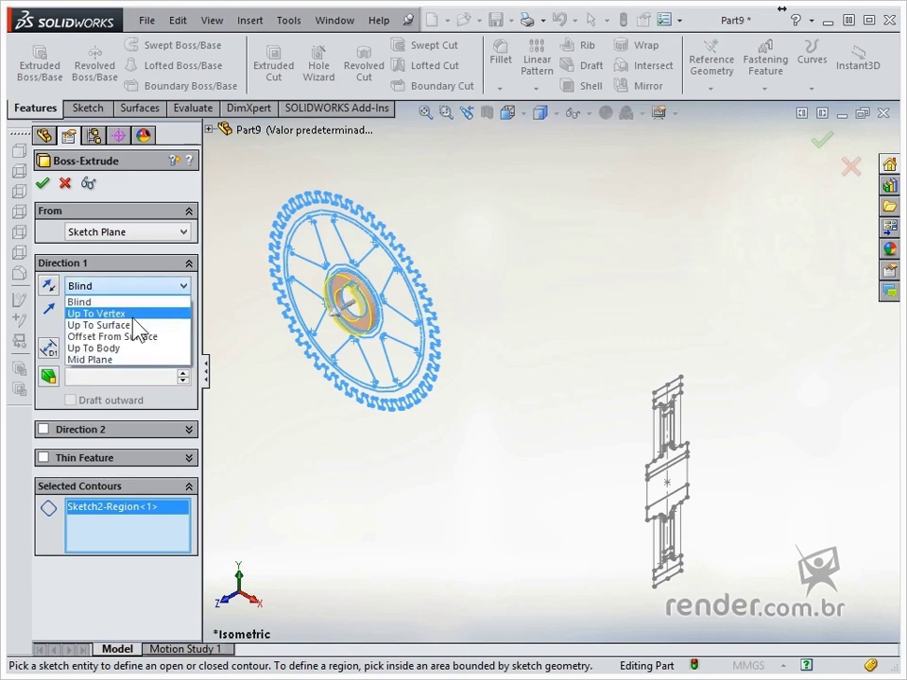
click(133, 313)
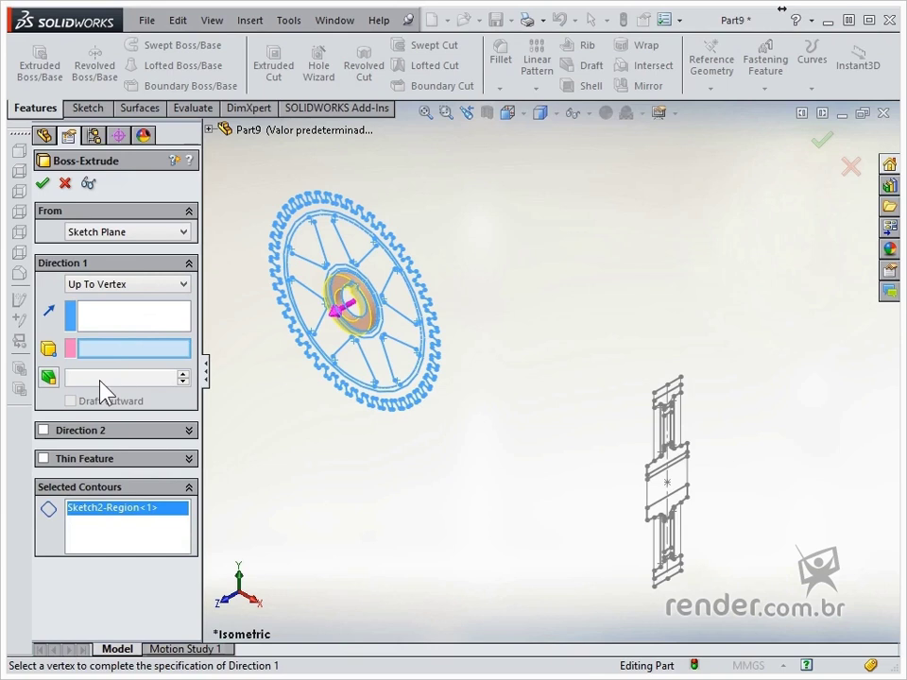
click(646, 466)
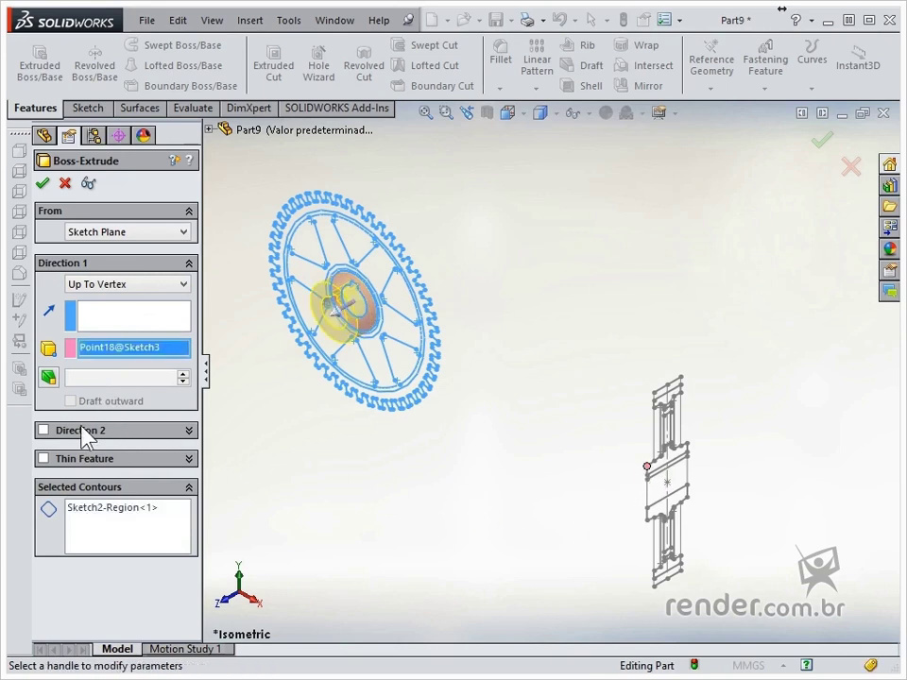
Enable Direction 2 as Up To Vertex, ending at the section hub's opposite corner, and complete the hub extrusion.
click(42, 431)
click(104, 451)
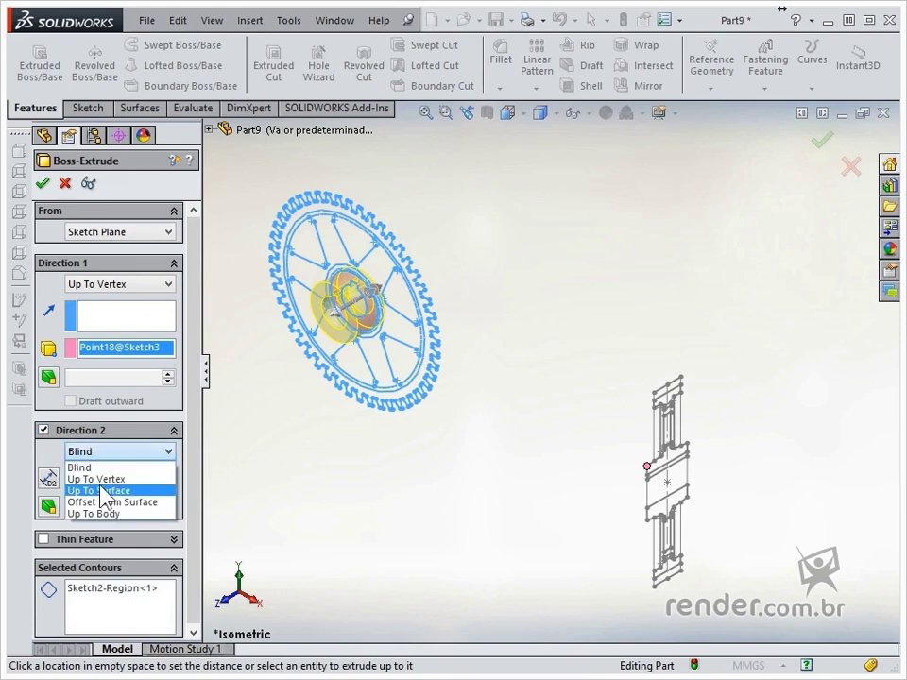
click(102, 480)
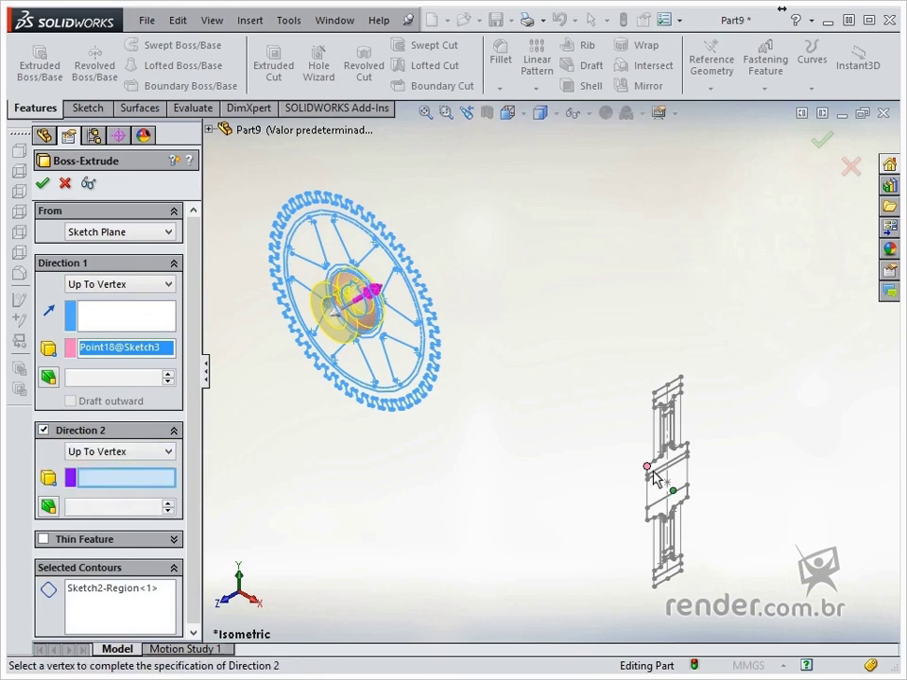
click(687, 443)
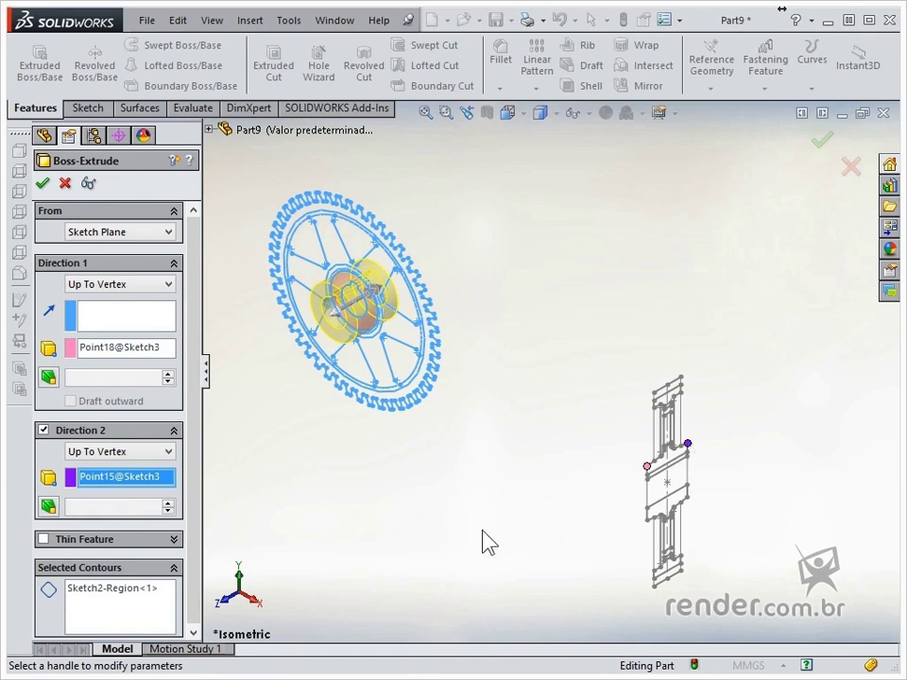
click(825, 146)
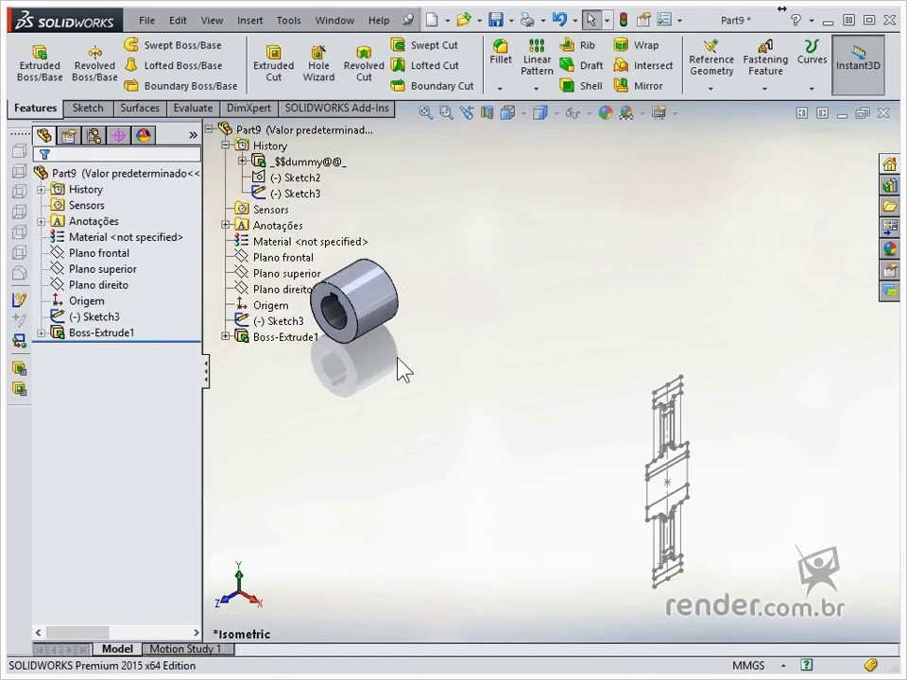
Reuse Sketch2 for another Boss-Extrude with the toothed rim region as its contour.
click(41, 333)
click(99, 348)
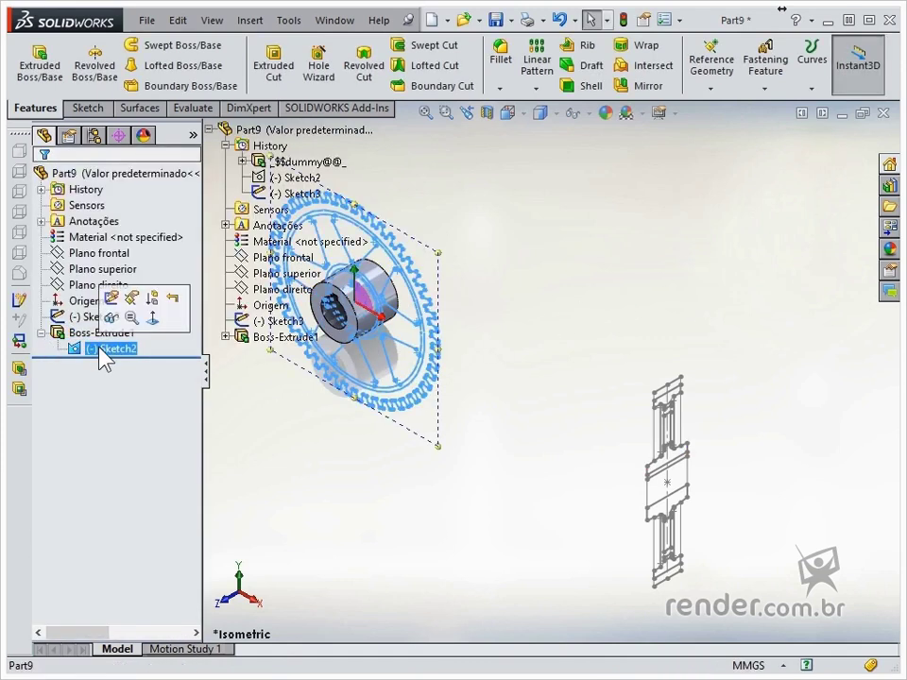
click(18, 369)
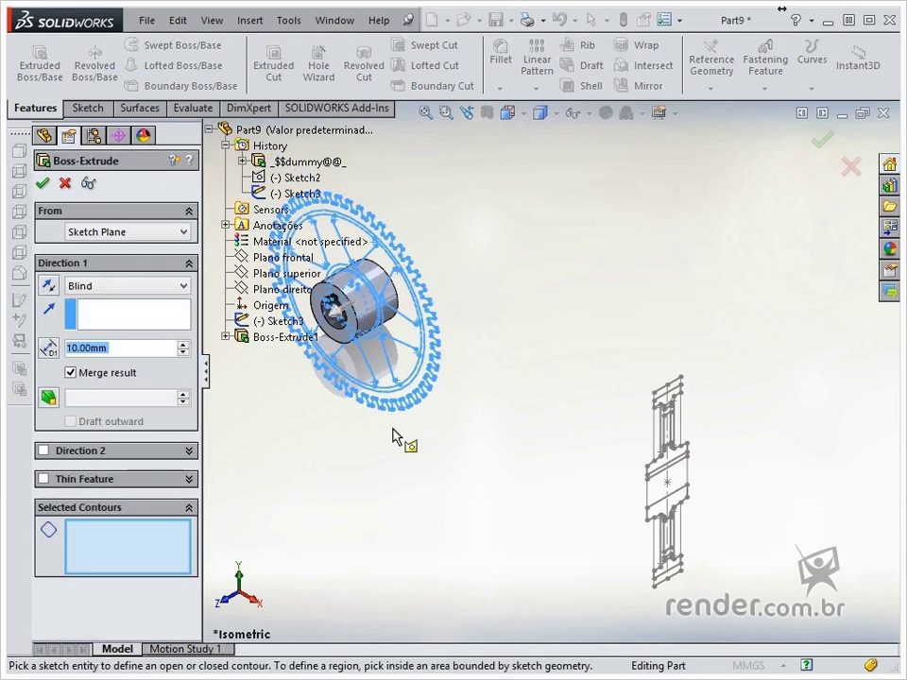
scroll(459, 328, down, 5)
scroll(537, 203, down, 5)
click(491, 302)
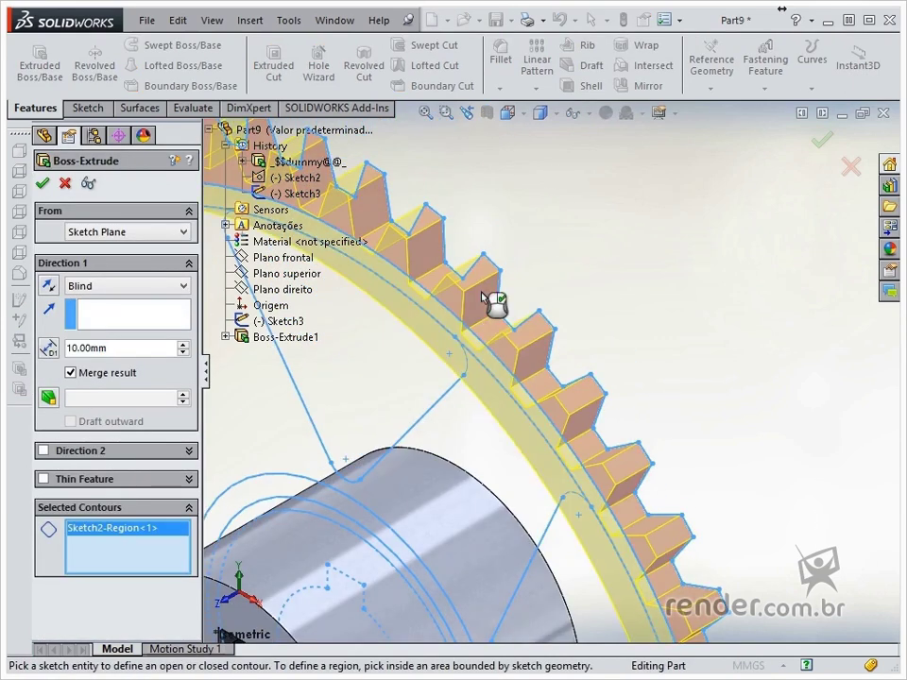
Set the rim extrusion's Direction 1 to Up To Vertex, and enable Direction 2 with the same end condition.
click(115, 287)
click(113, 325)
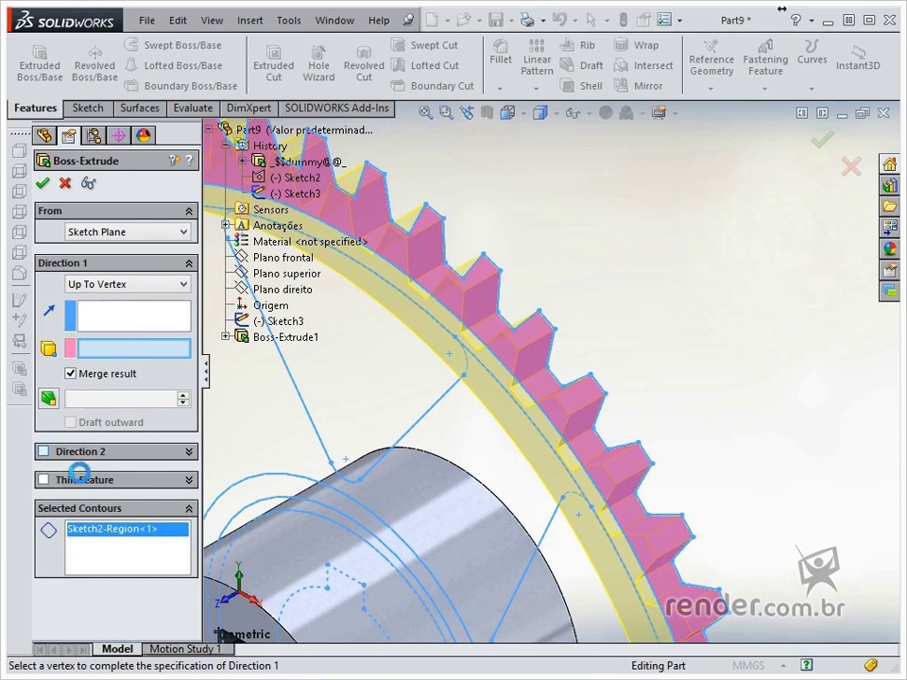
click(43, 452)
click(113, 473)
click(115, 508)
click(113, 348)
Use the two top outer corners of the section's rim as the end vertices for both directions, and complete the rim extrusion.
scroll(620, 480, up, 5)
scroll(727, 524, down, 4)
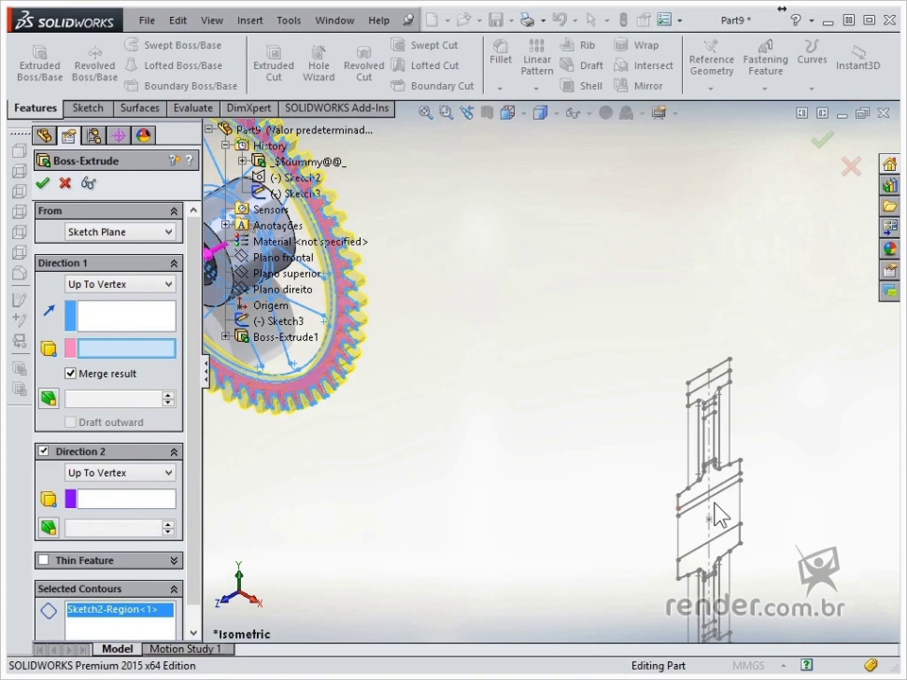
click(688, 386)
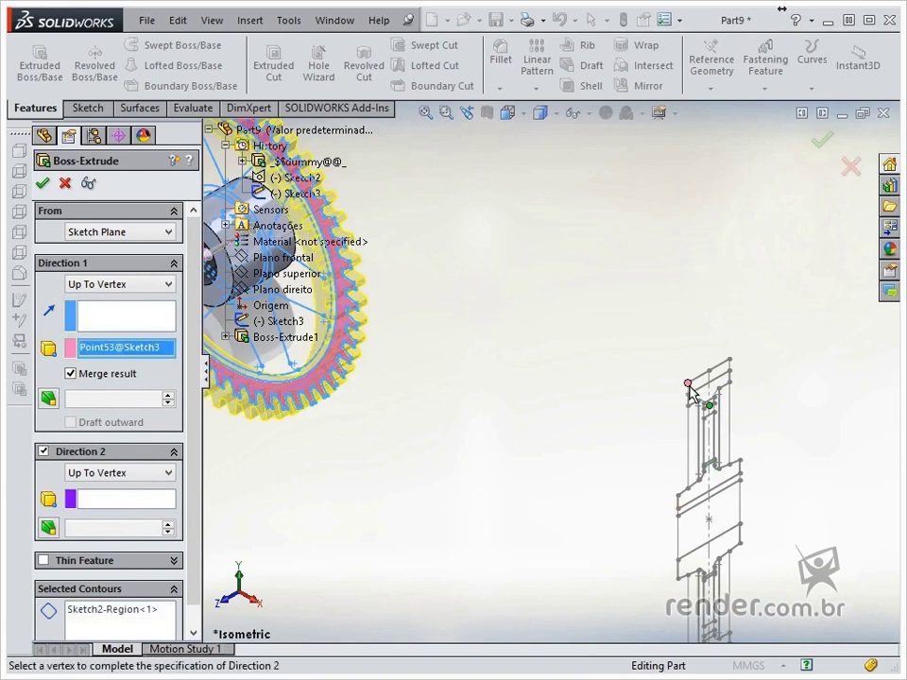
click(149, 501)
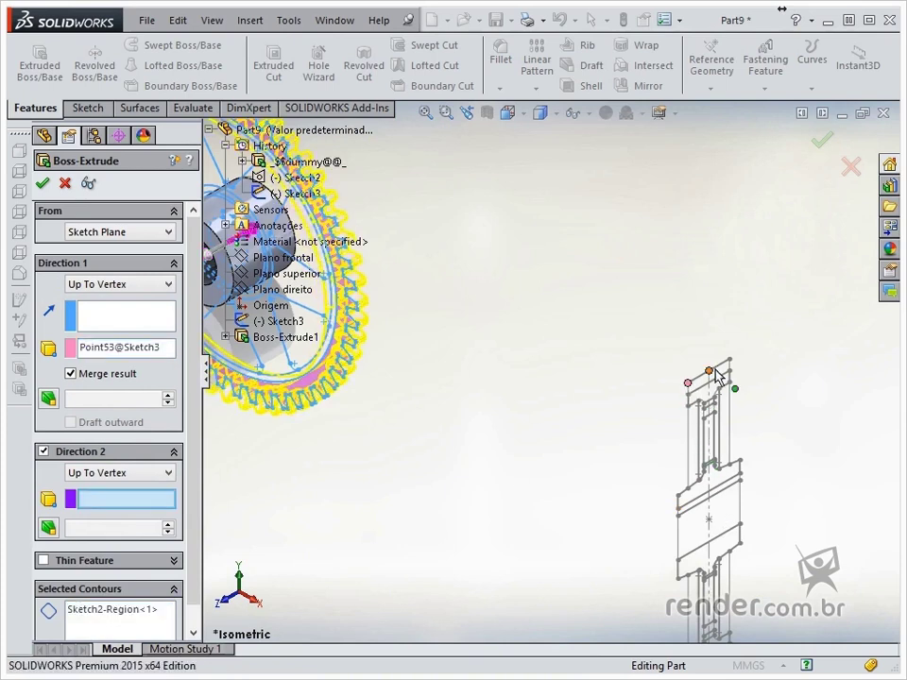
click(728, 359)
click(821, 140)
Start a third Boss-Extrude from Sketch2, choosing the spoked web and the narrow ring regions beside the rim and hub as contours.
scroll(531, 360, up, 1)
scroll(429, 289, down, 4)
click(42, 381)
click(105, 397)
click(19, 369)
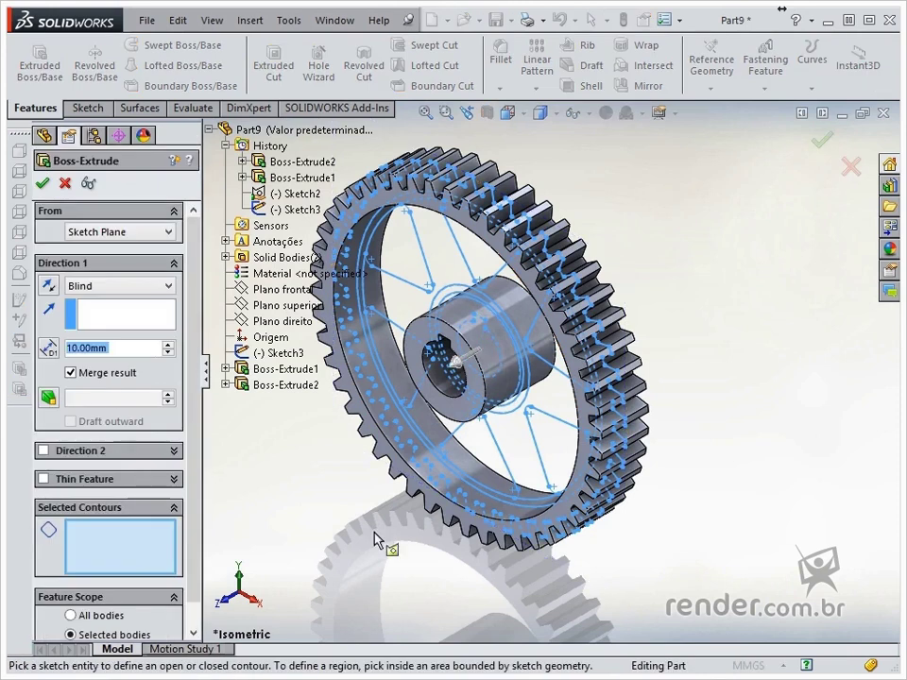
middle_drag(314, 530, 367, 439)
click(444, 269)
scroll(497, 202, down, 5)
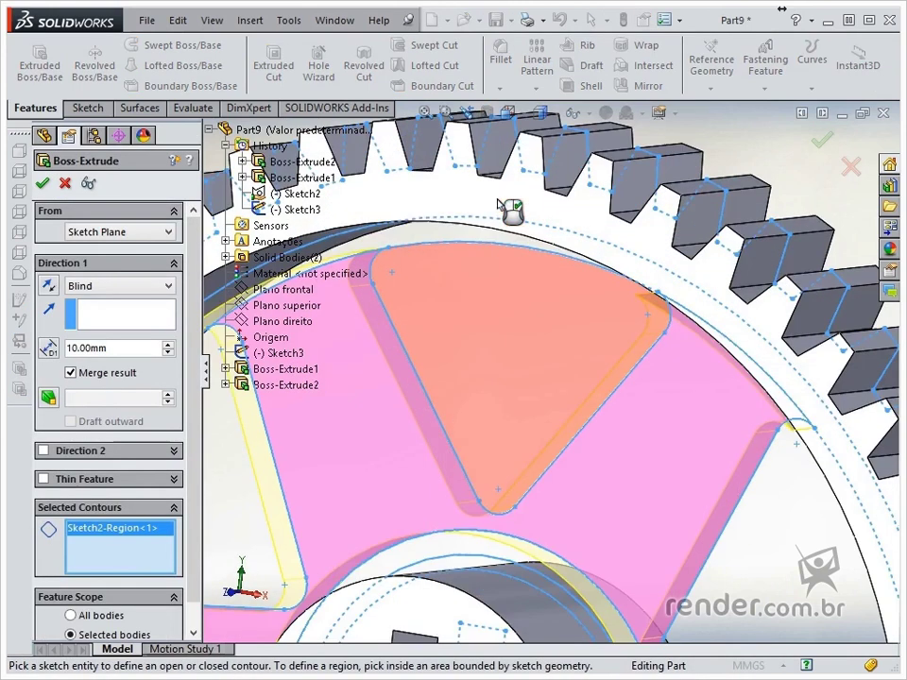
click(441, 235)
mouse_move(441, 235)
middle_down()
mouse_move(487, 344)
mouse_move(472, 530)
middle_up()
click(486, 565)
click(493, 569)
scroll(637, 550, up, 8)
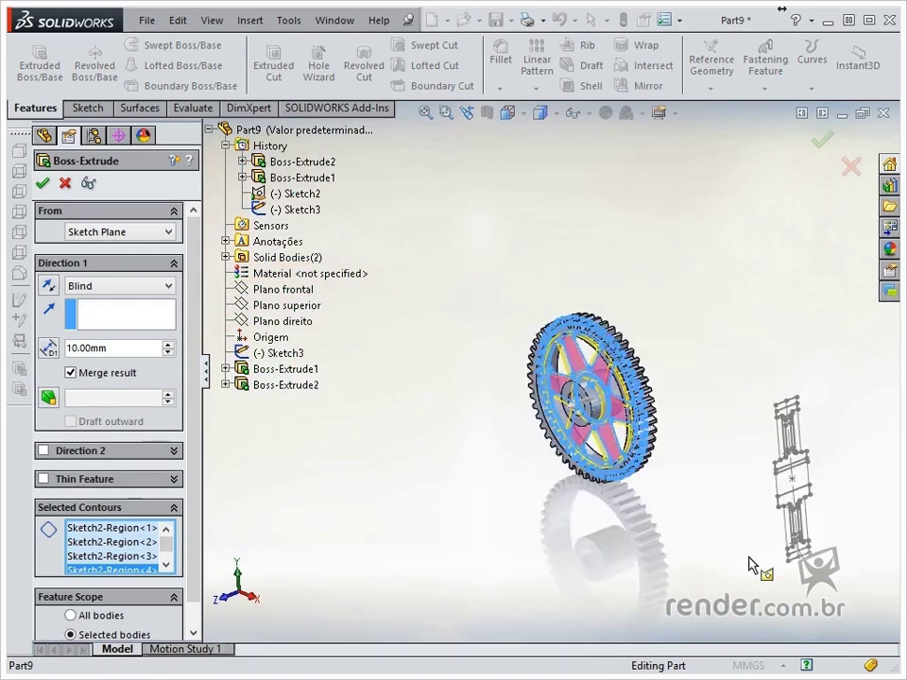
Set the web extrusion's Direction 1 to Up To Vertex, ending at the web's outer corner just above the hub in the section sketch.
key(f)
click(114, 285)
click(113, 324)
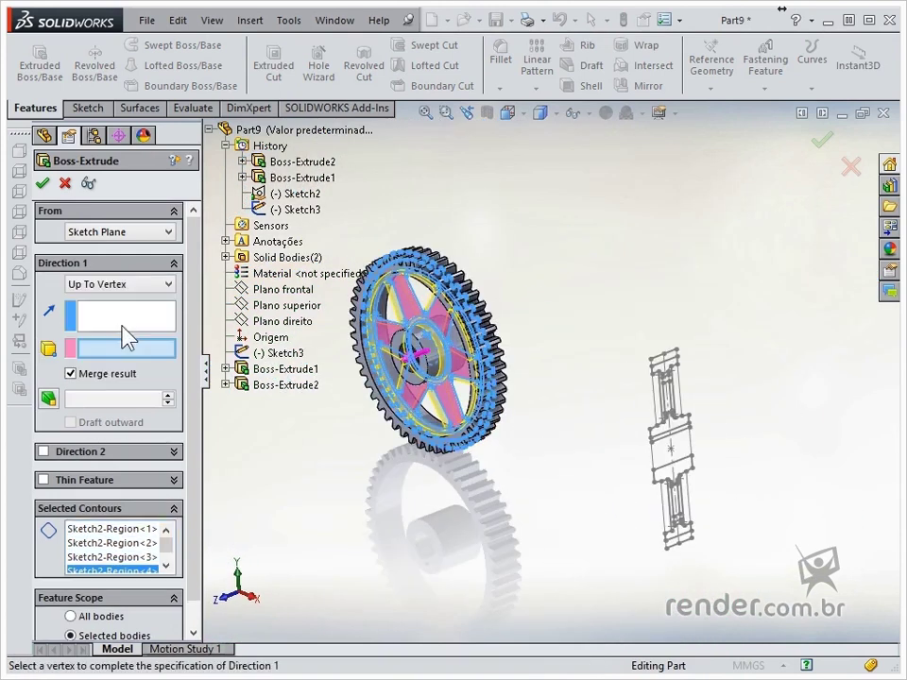
scroll(632, 453, down, 5)
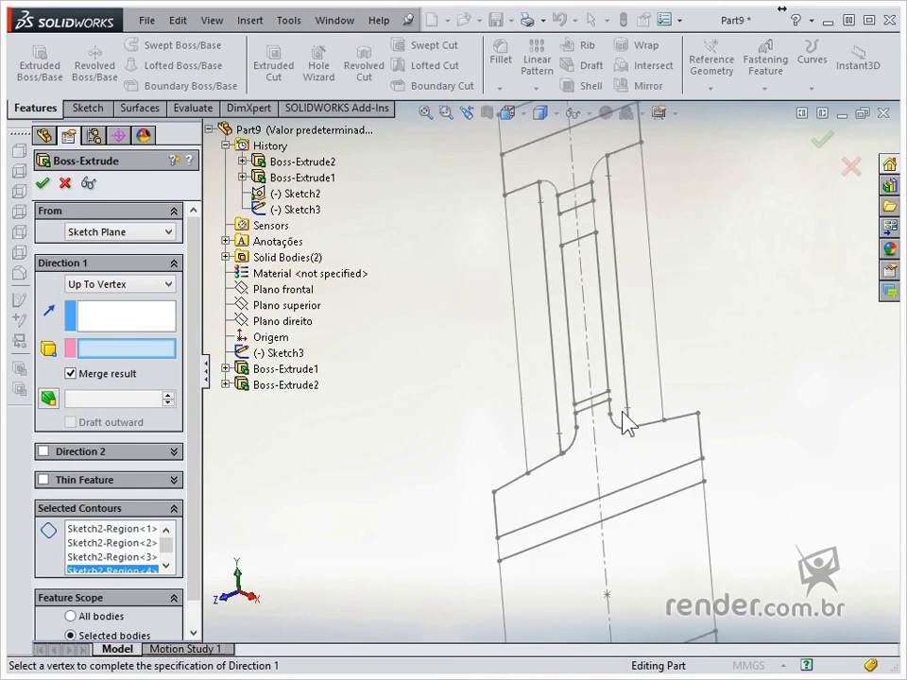
click(574, 404)
Enable Direction 2 as Up To Vertex, using the opposite corner of the web just above the hub, and complete the web extrusion.
click(44, 450)
click(109, 471)
click(99, 510)
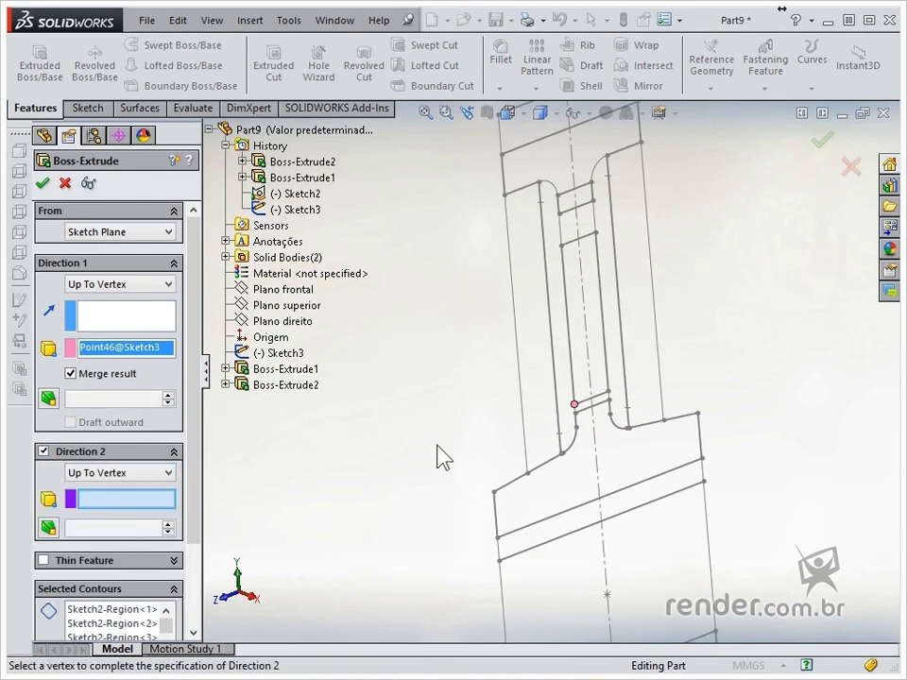
click(606, 391)
click(818, 143)
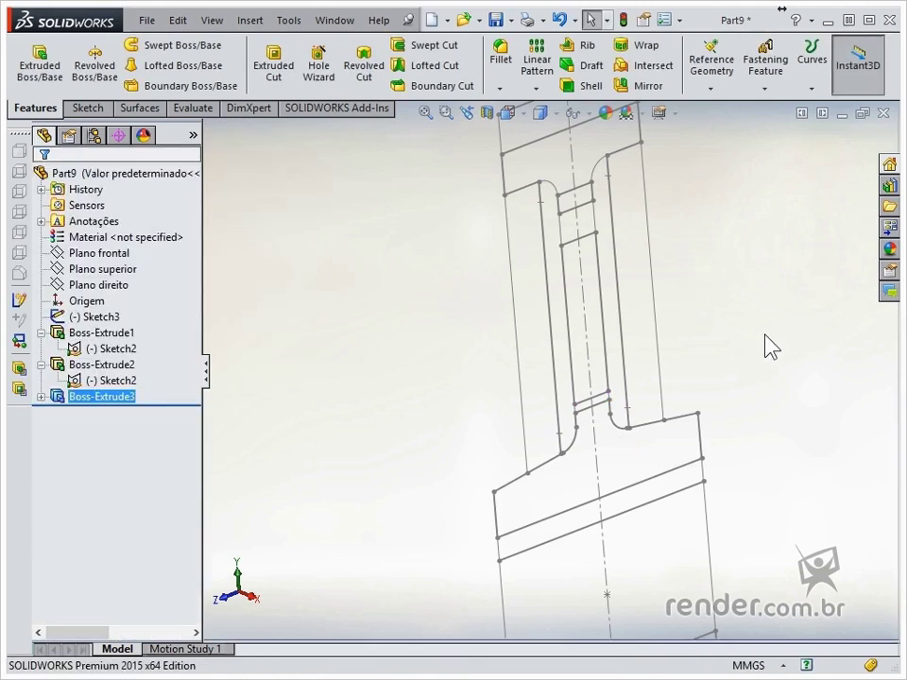
Hide the section view's Sketch3 and show the gear in the isometric view.
scroll(481, 323, up, 10)
click(352, 333)
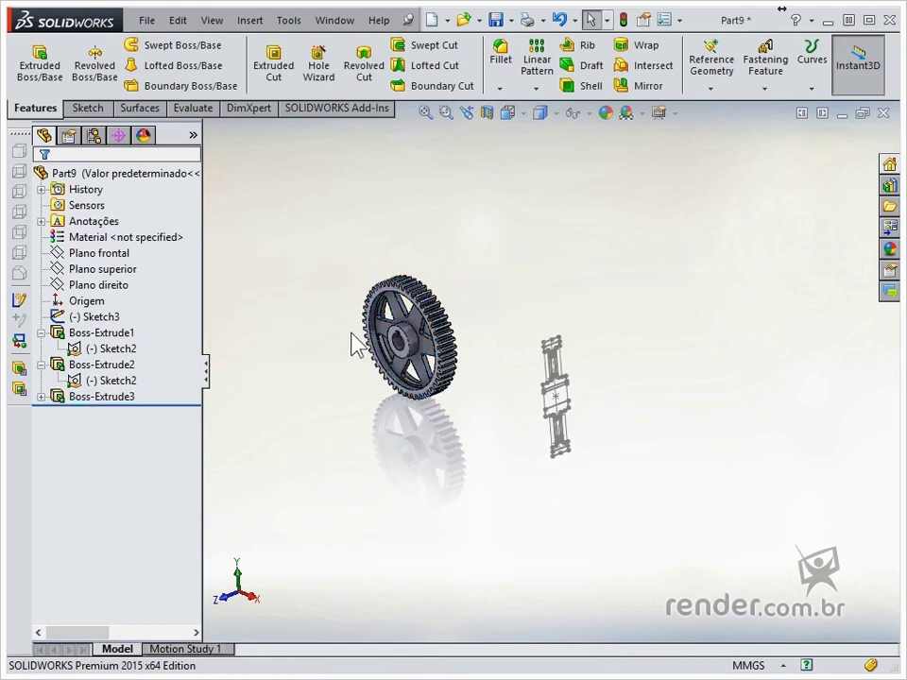
scroll(368, 368, up, 4)
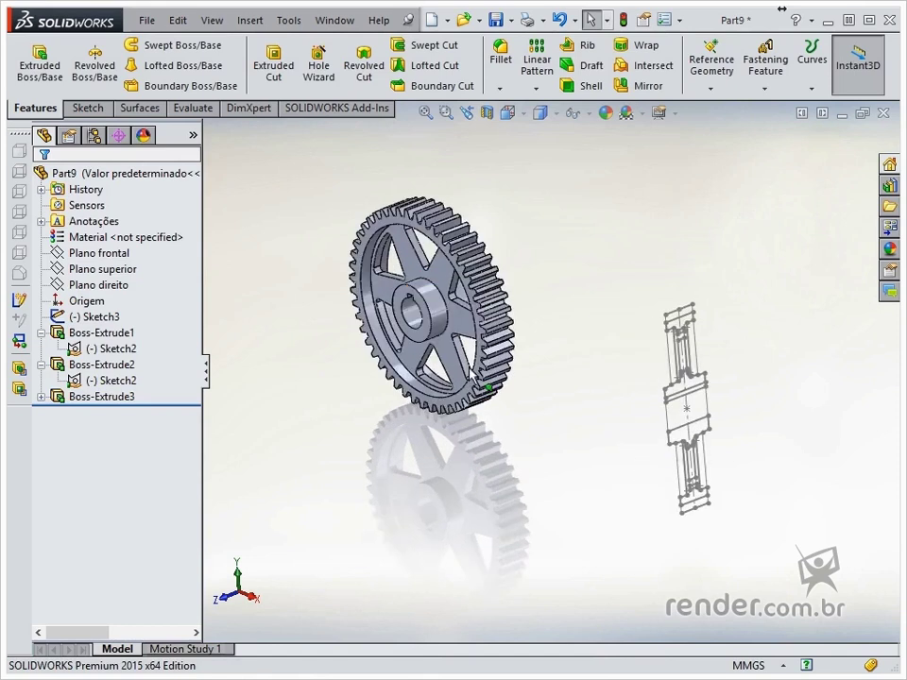
scroll(486, 388, up, 2)
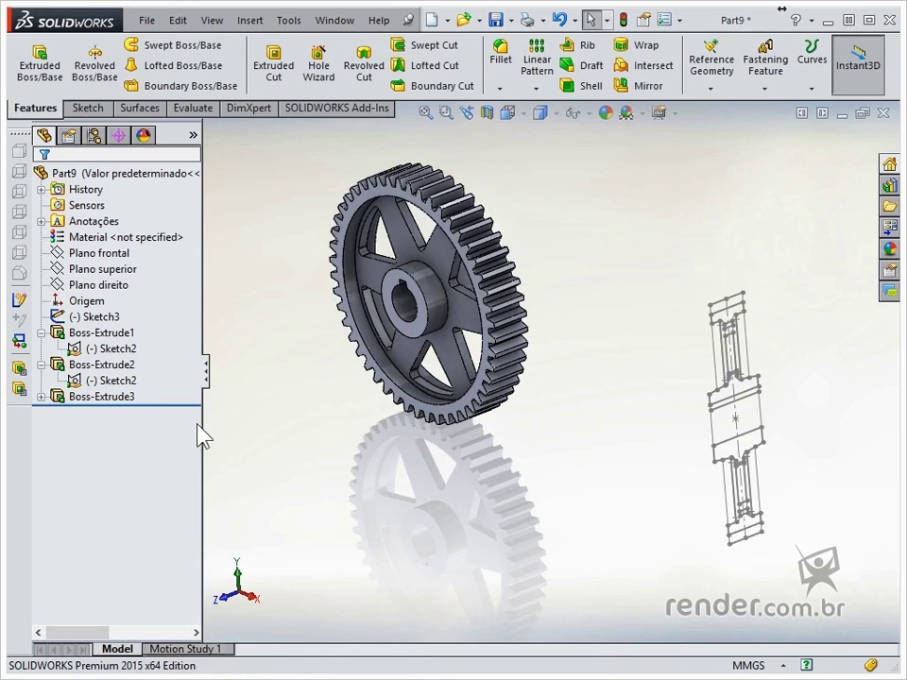
click(87, 316)
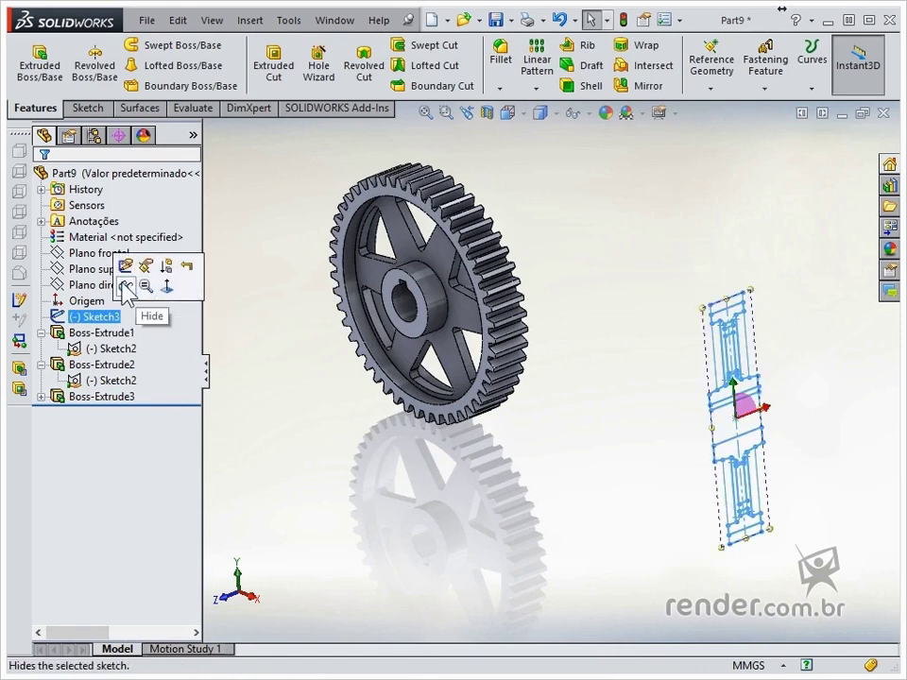
click(126, 286)
key(ctrl+7)
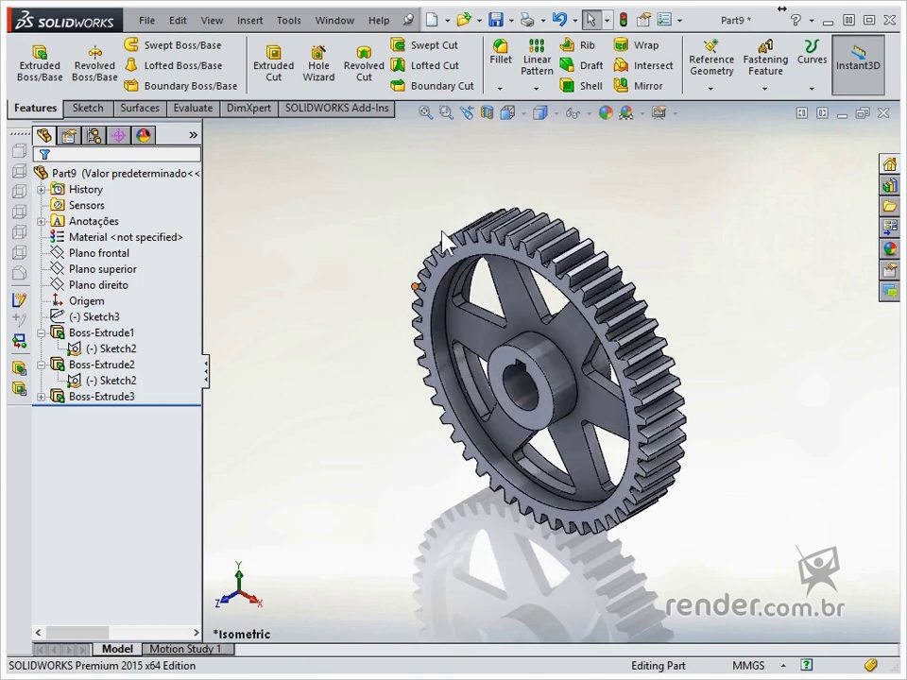
Fillet the circular edges where the web meets the rim and the hub on the front side with a 5 mm radius.
click(500, 66)
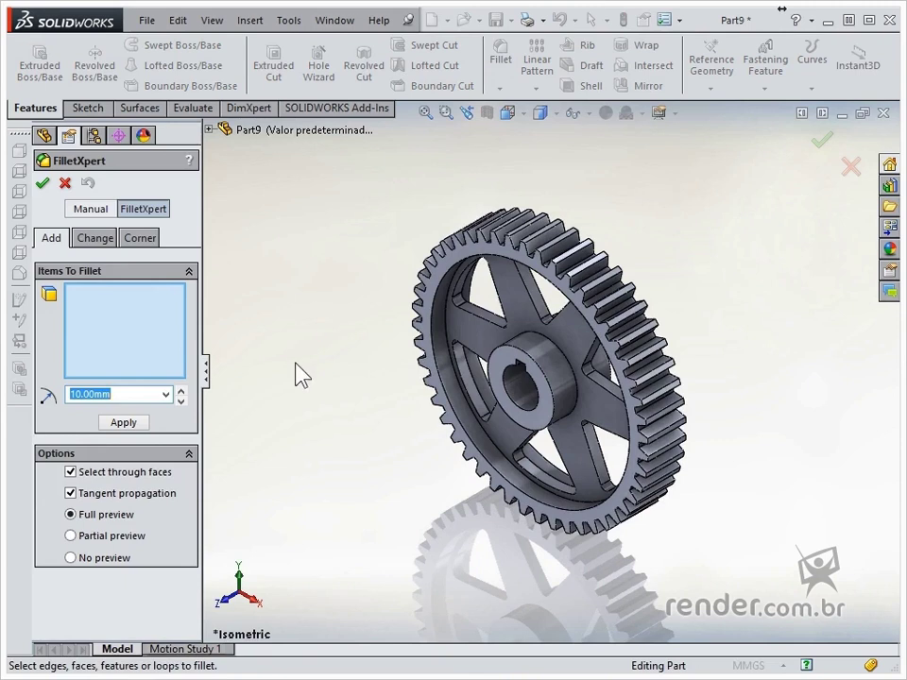
text(5)
scroll(412, 381, down, 5)
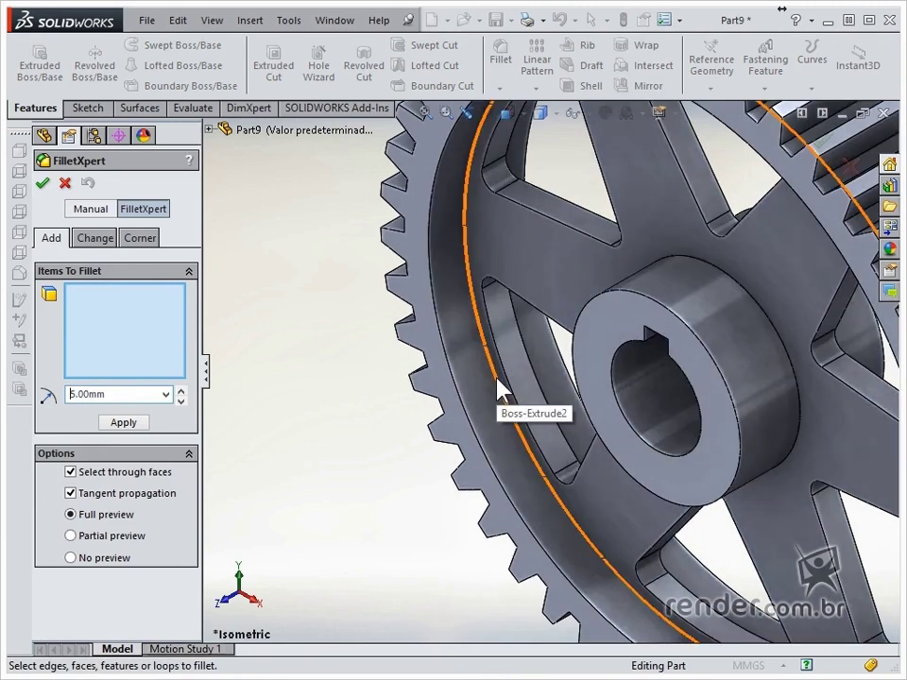
click(498, 388)
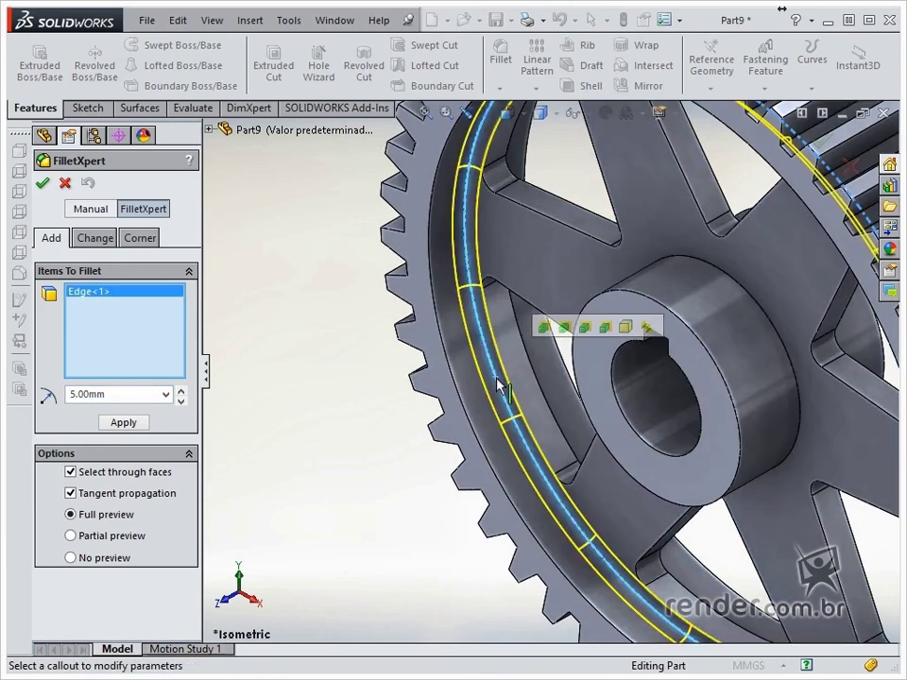
click(799, 441)
click(818, 140)
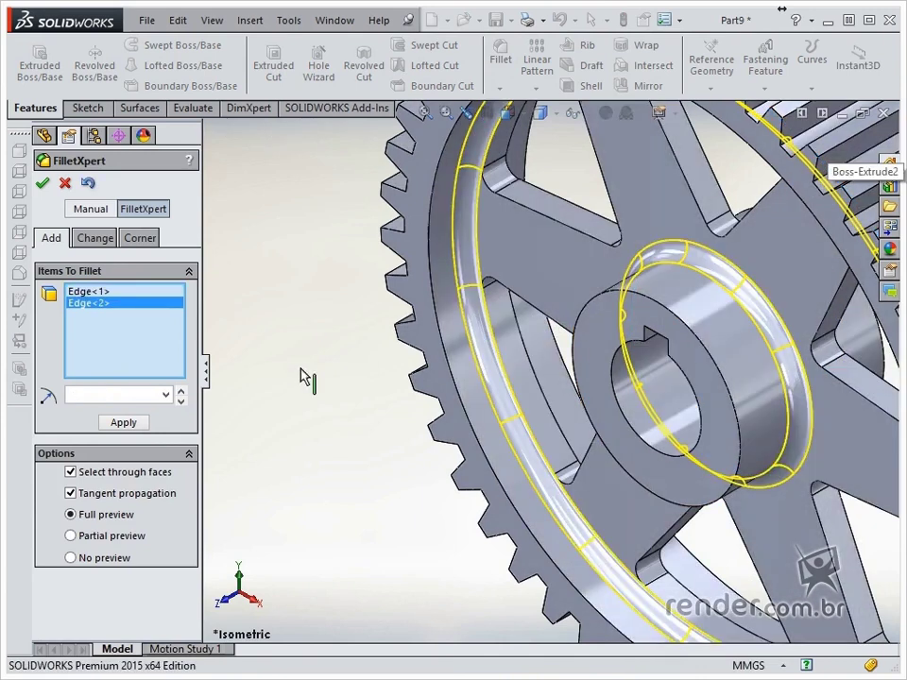
key(f)
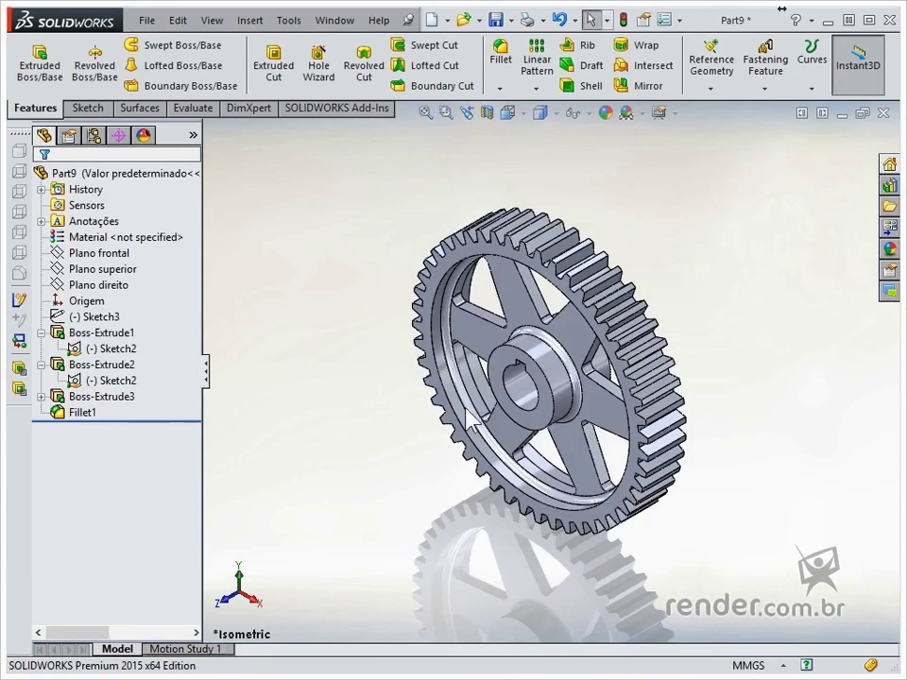